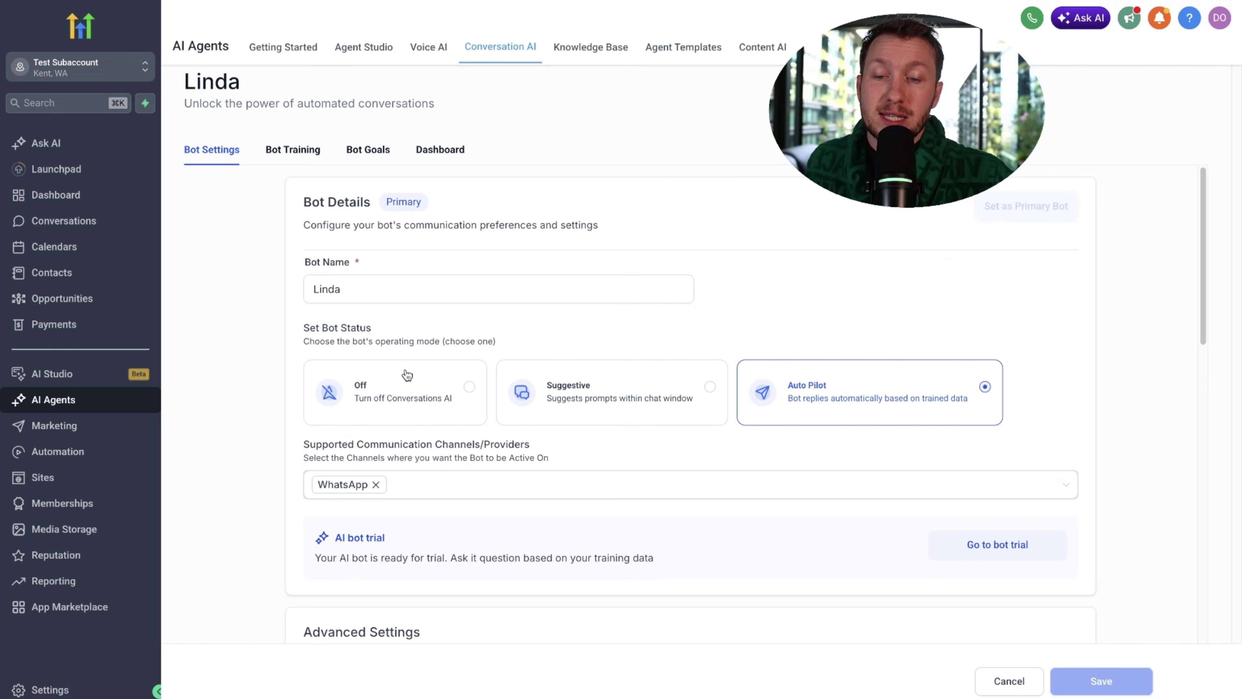
# Step: Inspect the Form Submitted trigger of the WhatsApp AI Bot workflow, including its form filter, and close its settings
pyautogui.click(370, 495)
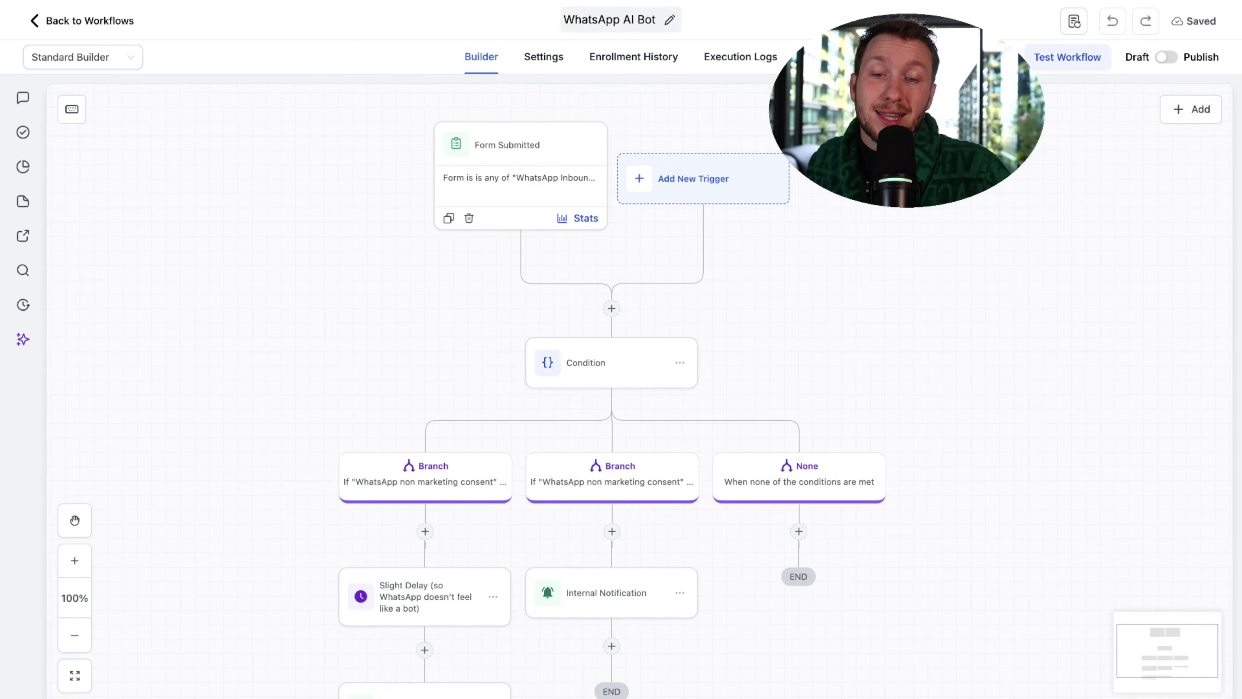
pyautogui.click(536, 182)
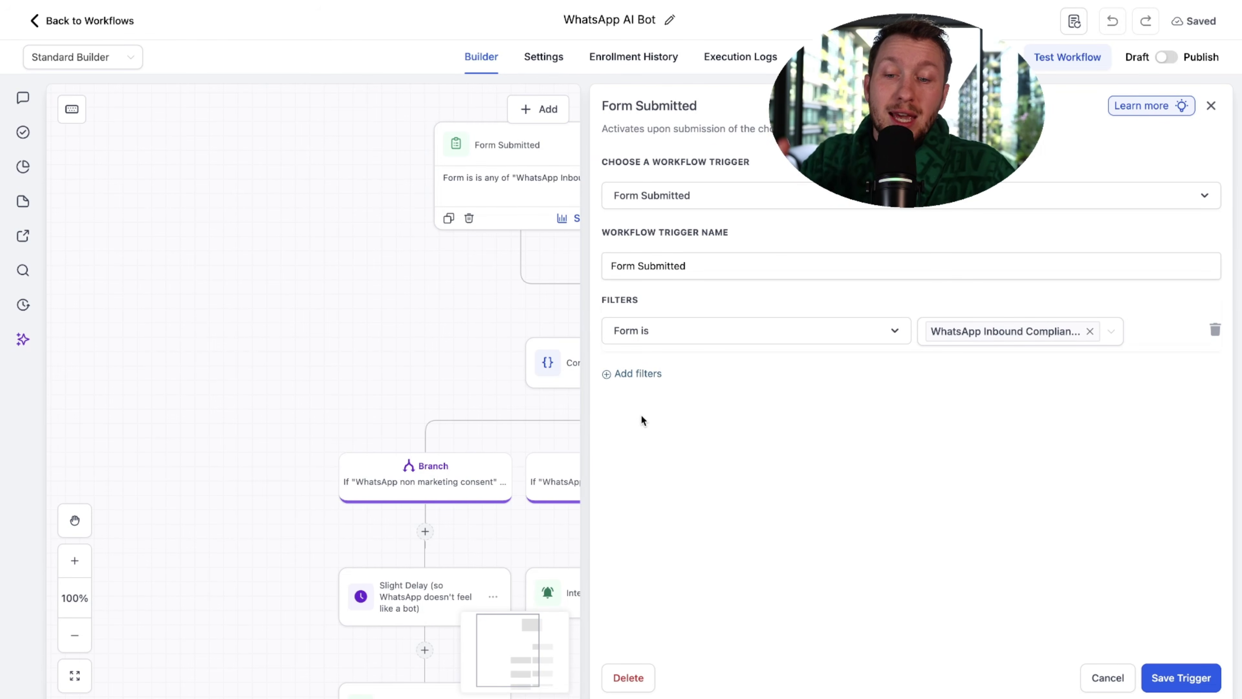
pyautogui.click(1144, 672)
pyautogui.moveTo(812, 396); pyautogui.dragTo(799, 327)
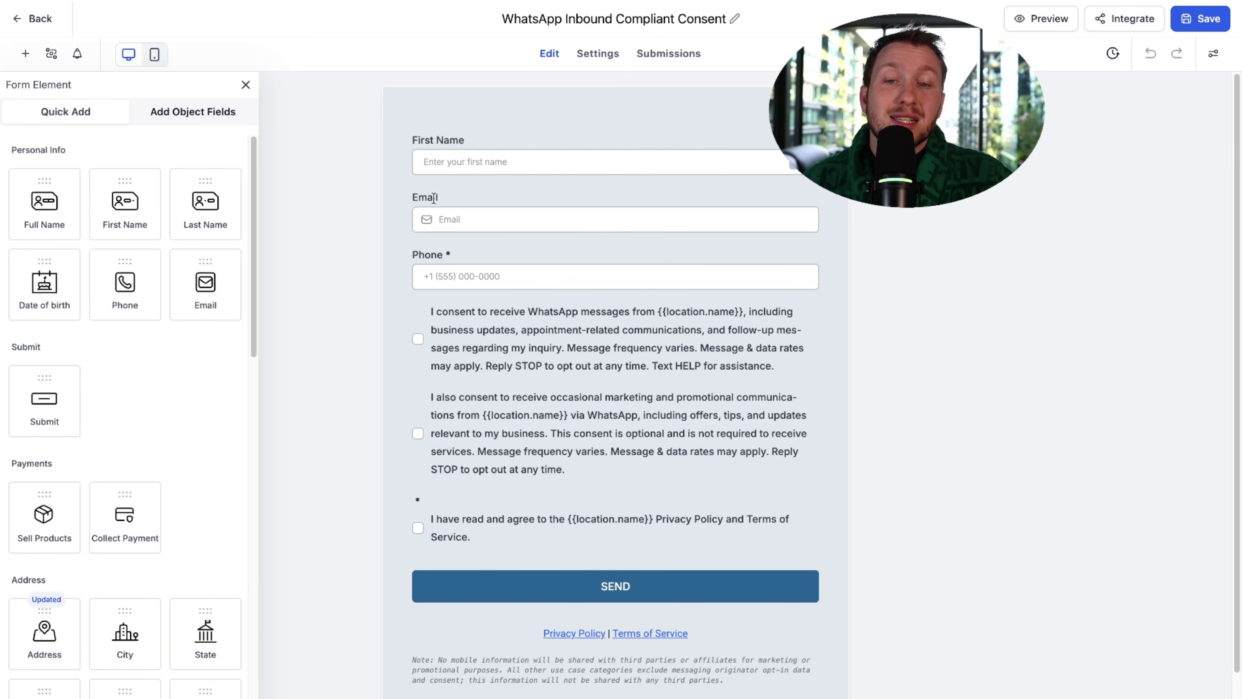
# Step: Review the contact fields, consent checkboxes and legal notes of the WhatsApp Inbound Compliant Consent form
pyautogui.scroll(-2, 433, 197)
pyautogui.scroll(2, 435, 173)
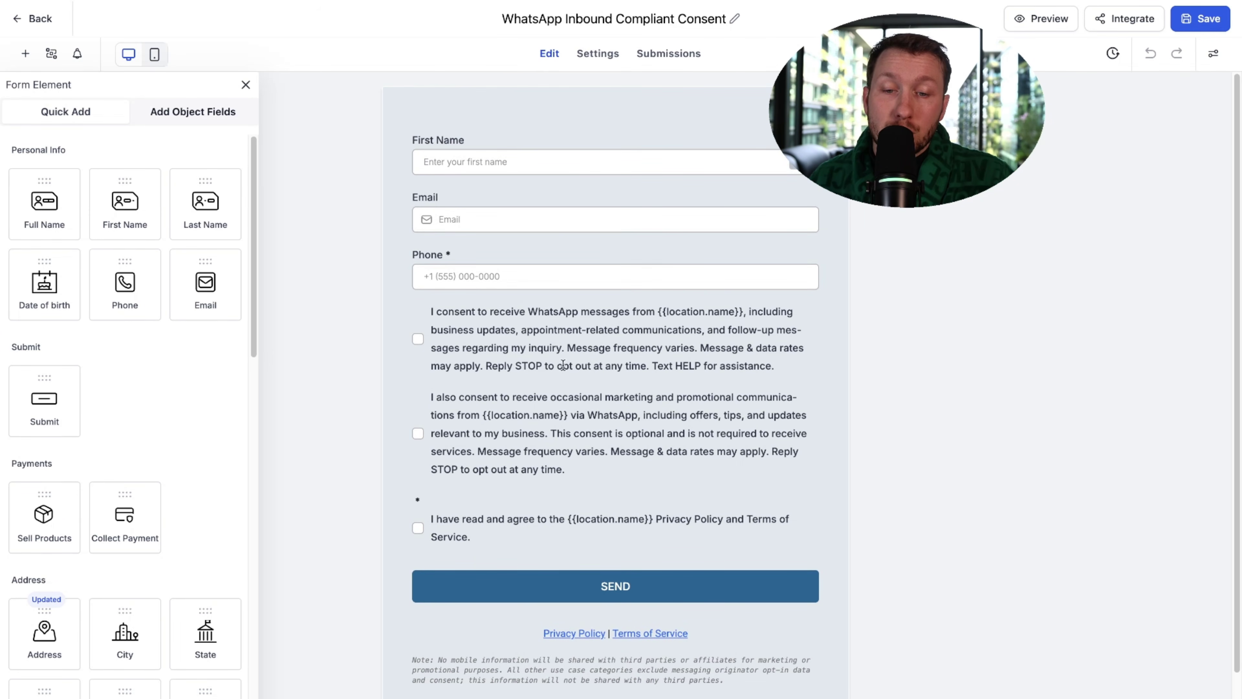
pyautogui.scroll(-2, 577, 420)
pyautogui.scroll(2, 686, 189)
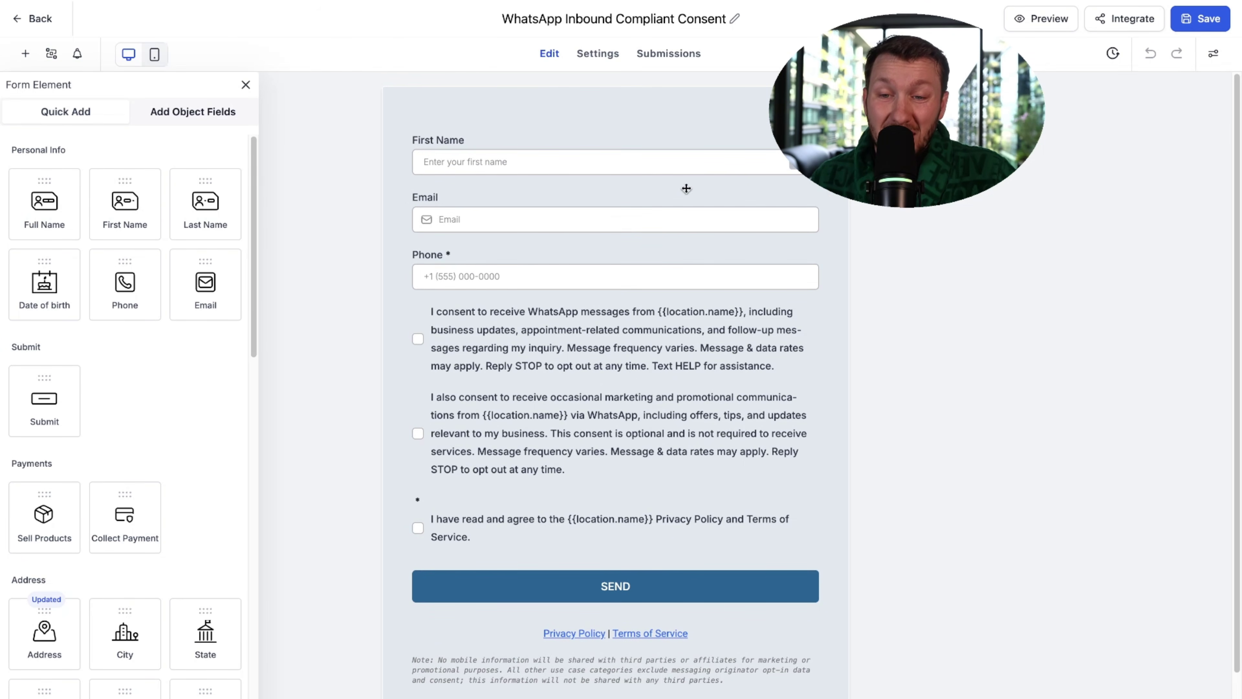
pyautogui.scroll(-2, 631, 401)
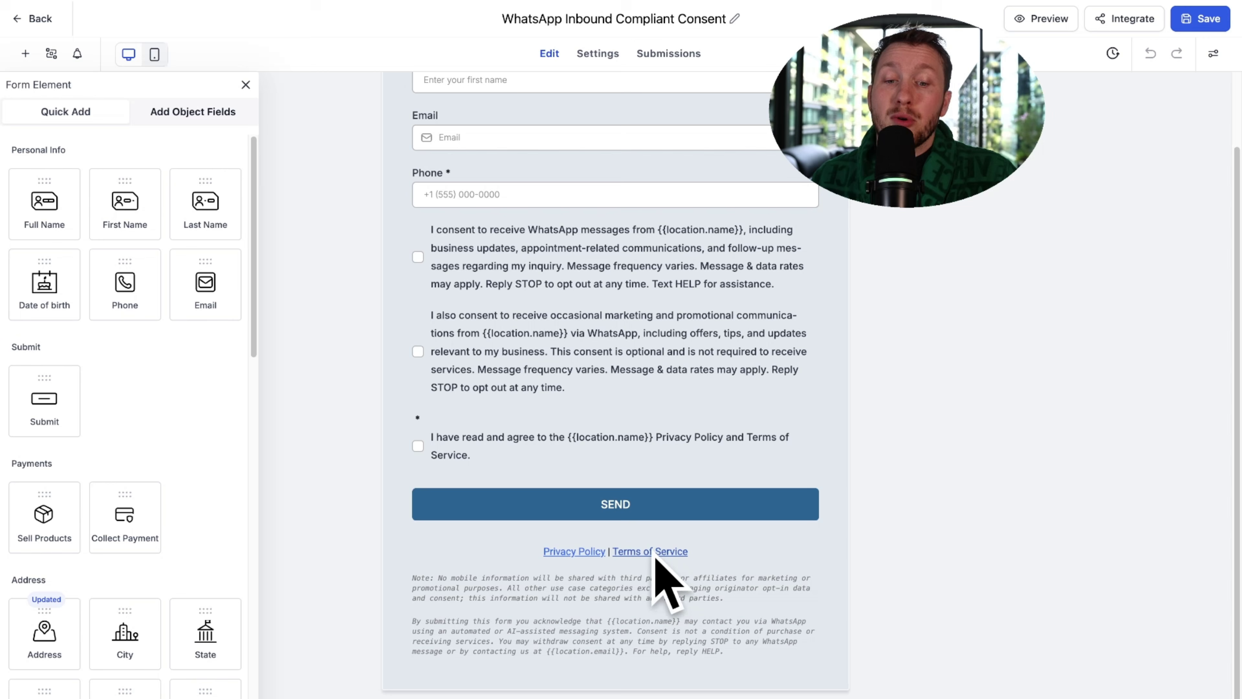
# Step: Inspect the embedded link settings of the Privacy Policy text below the form's send button, leaving them unsaved
pyautogui.click(557, 553)
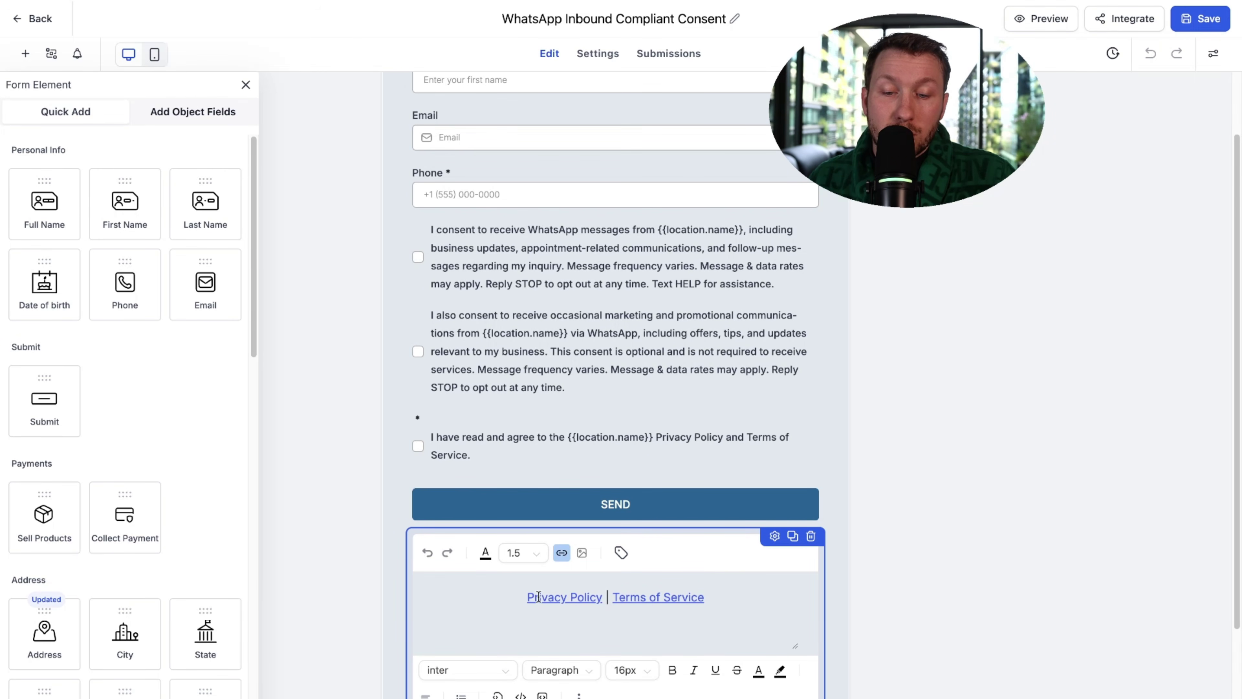
pyautogui.moveTo(528, 597); pyautogui.dragTo(597, 598)
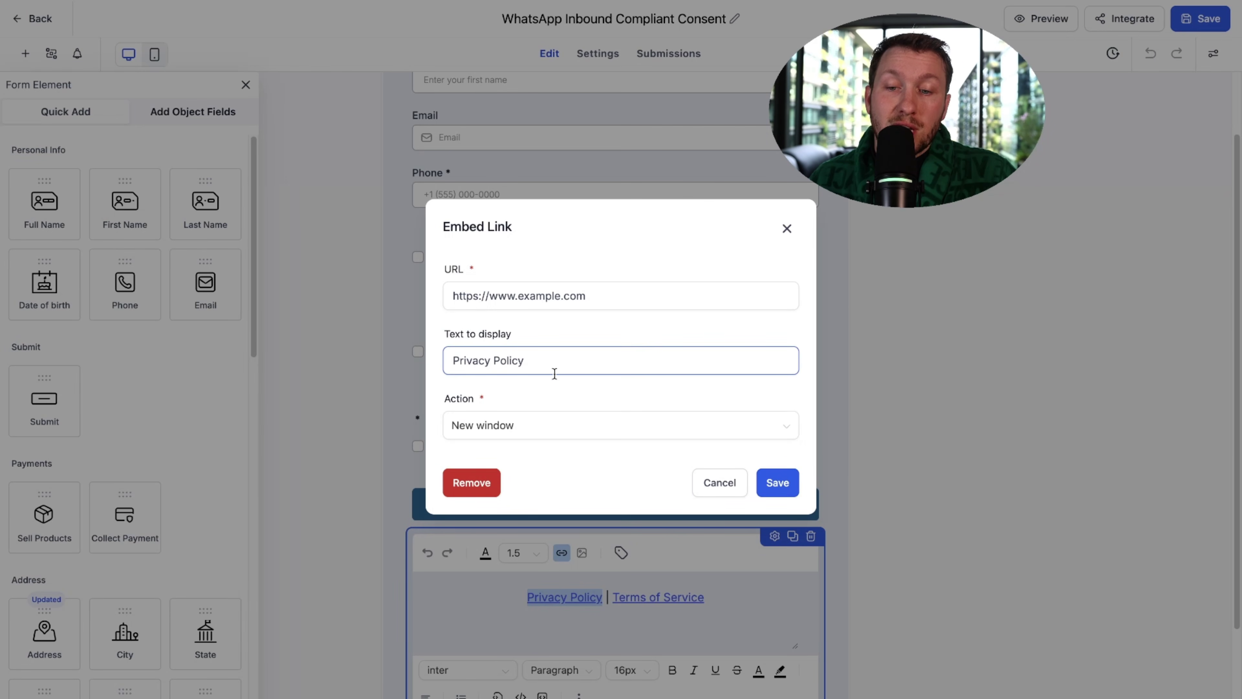
pyautogui.click(785, 229)
pyautogui.click(993, 437)
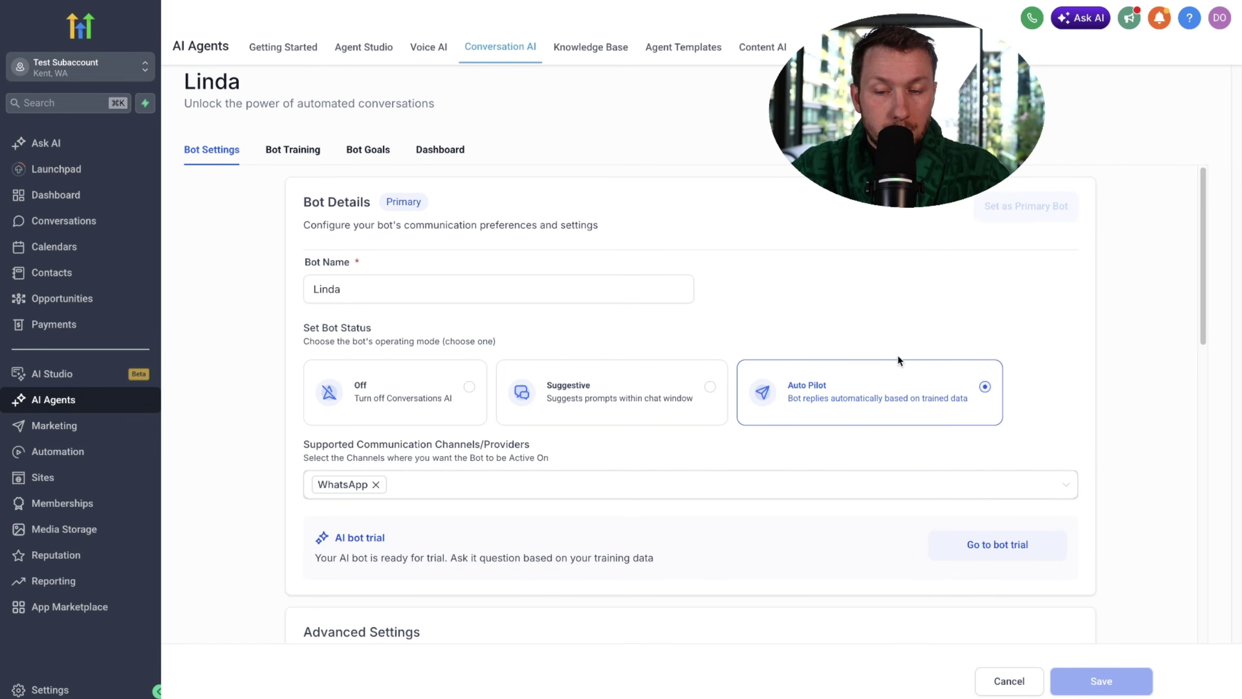
# Step: Return to the conversation bot's settings and review its name, operating status, supported channels and business name field
pyautogui.scroll(-1, 752, 292)
pyautogui.scroll(1, 752, 288)
pyautogui.click(440, 287)
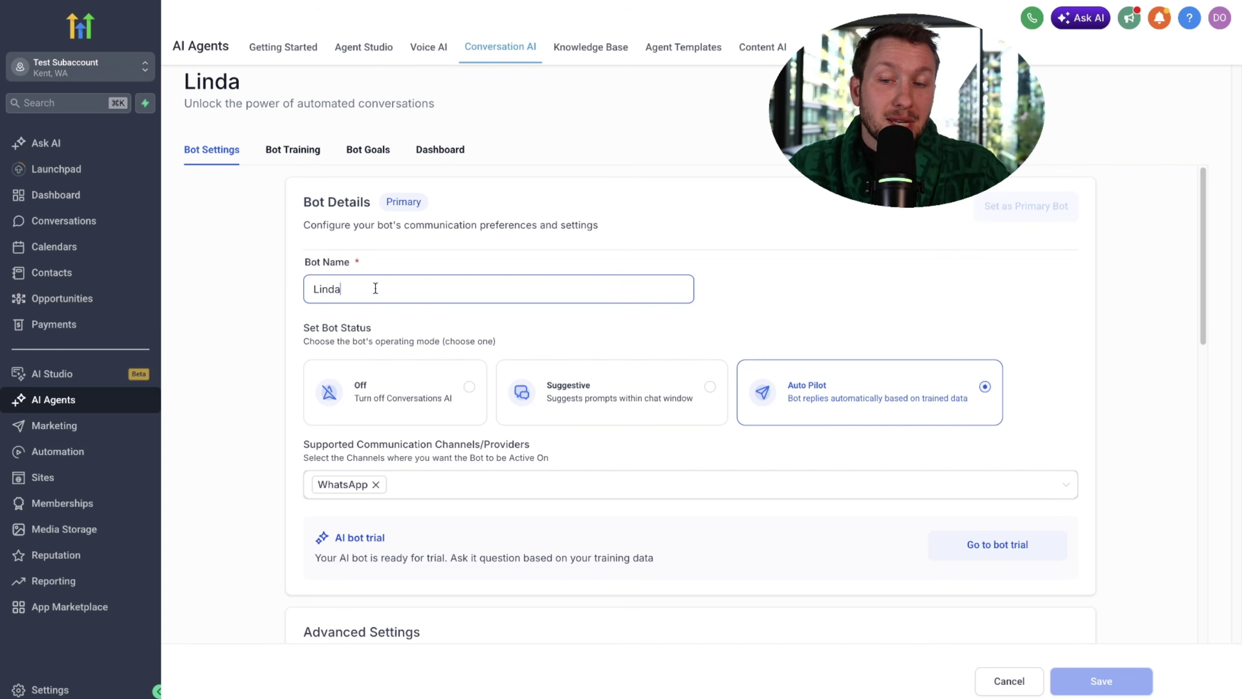
pyautogui.scroll(-3, 484, 318)
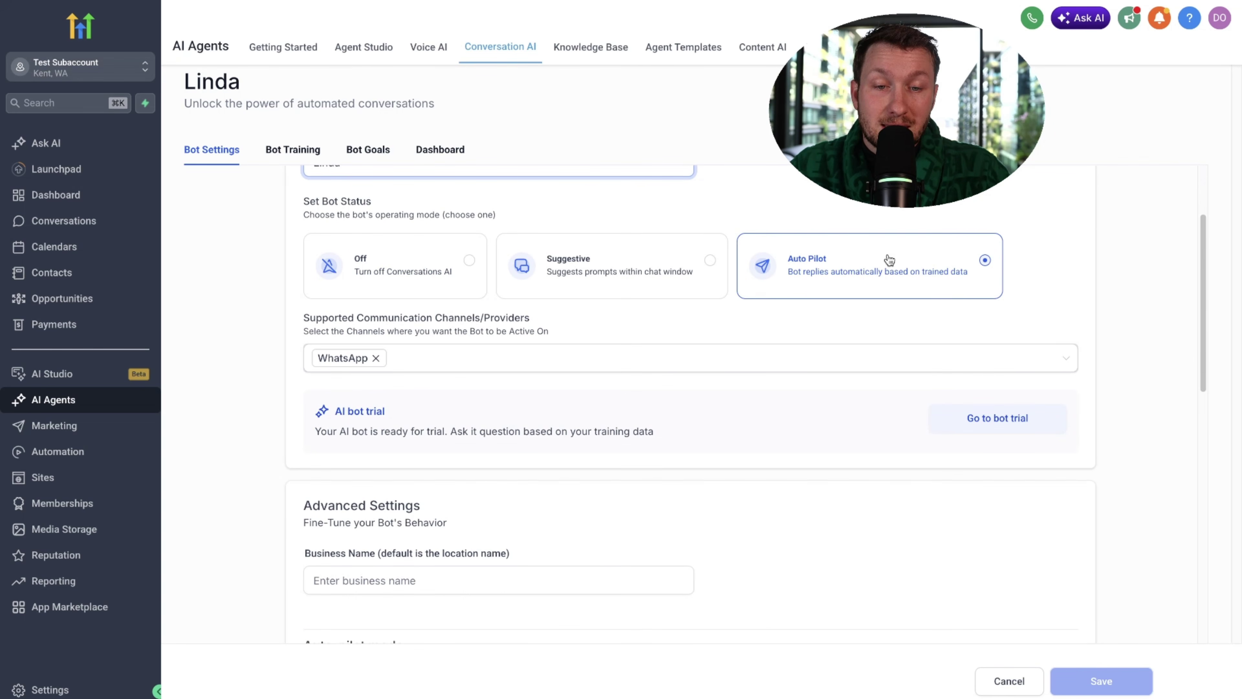
pyautogui.click(403, 356)
pyautogui.scroll(-2, 302, 293)
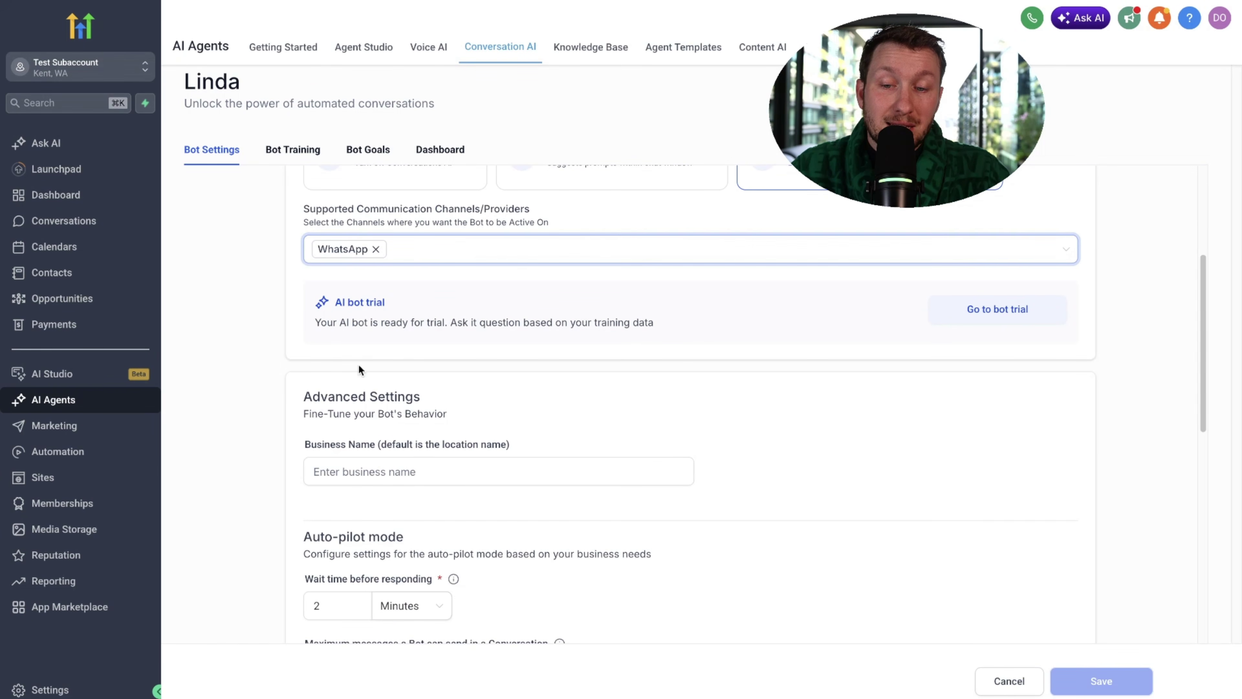
pyautogui.click(426, 462)
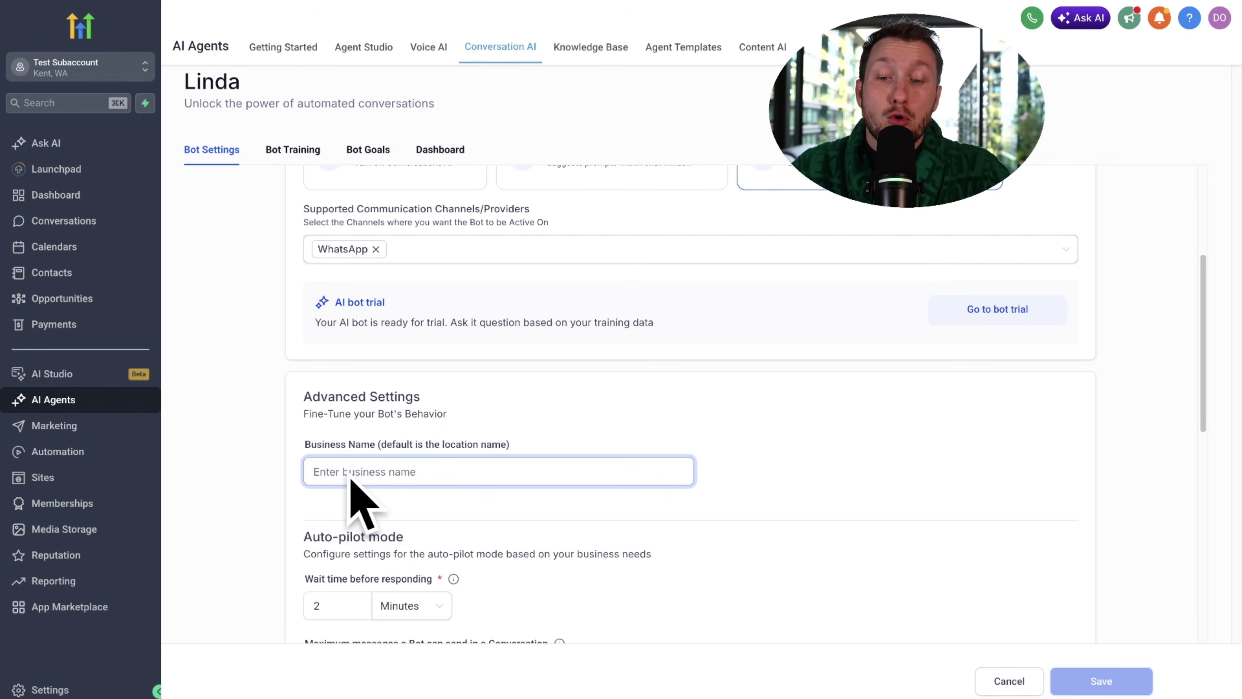
# Step: Allow the bot to respond to images and voice notes in auto-pilot mode and save the bot settings
pyautogui.scroll(-6, 541, 516)
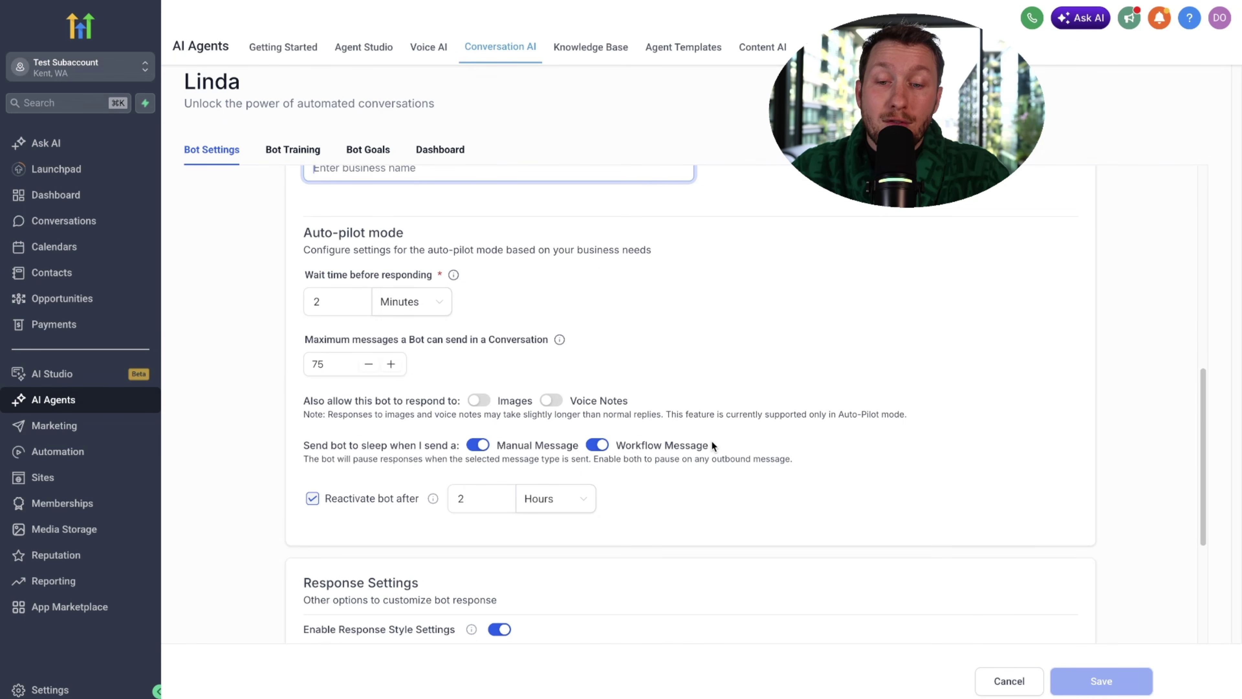
pyautogui.click(480, 400)
pyautogui.click(551, 400)
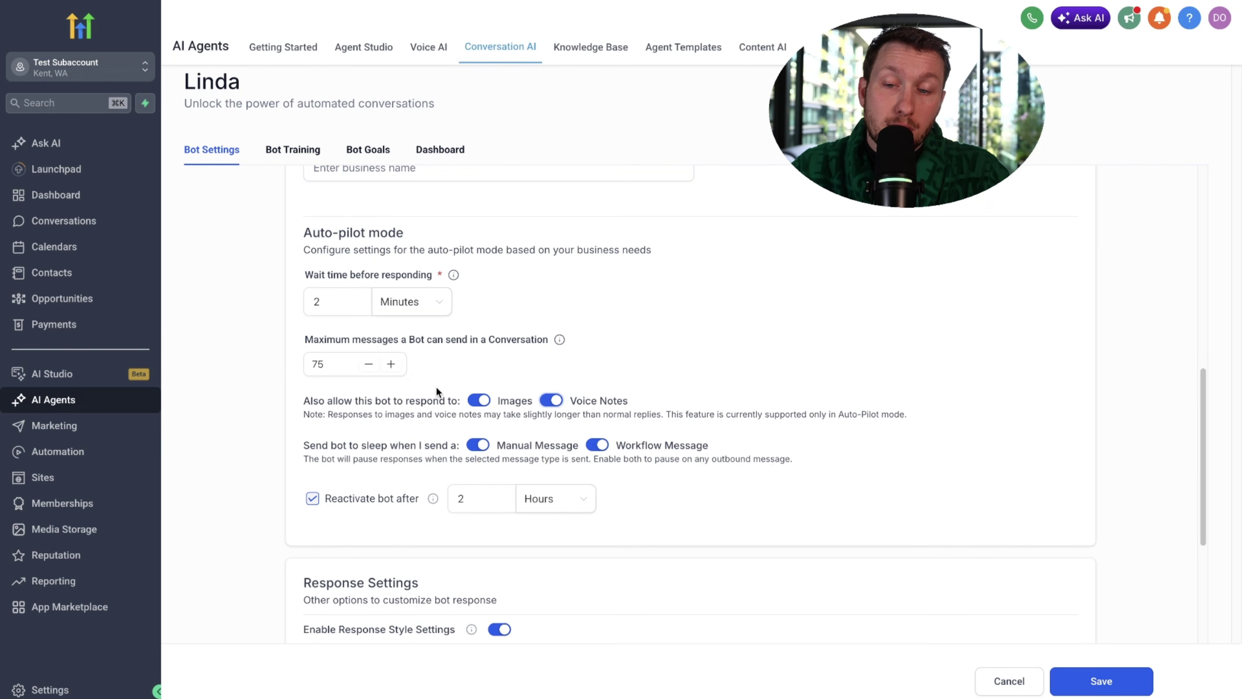
pyautogui.click(1097, 675)
pyautogui.scroll(11, 777, 504)
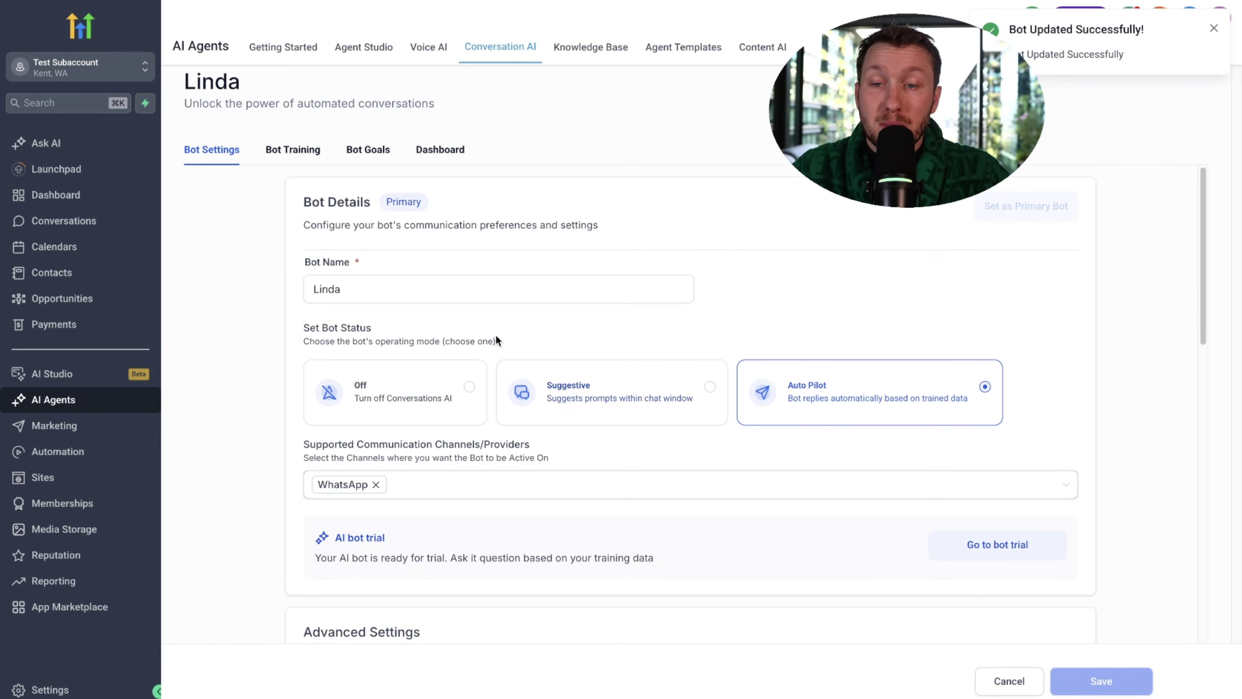
# Step: Examine the bot's training section and its goals, including the prompt fields and configured actions
pyautogui.click(312, 148)
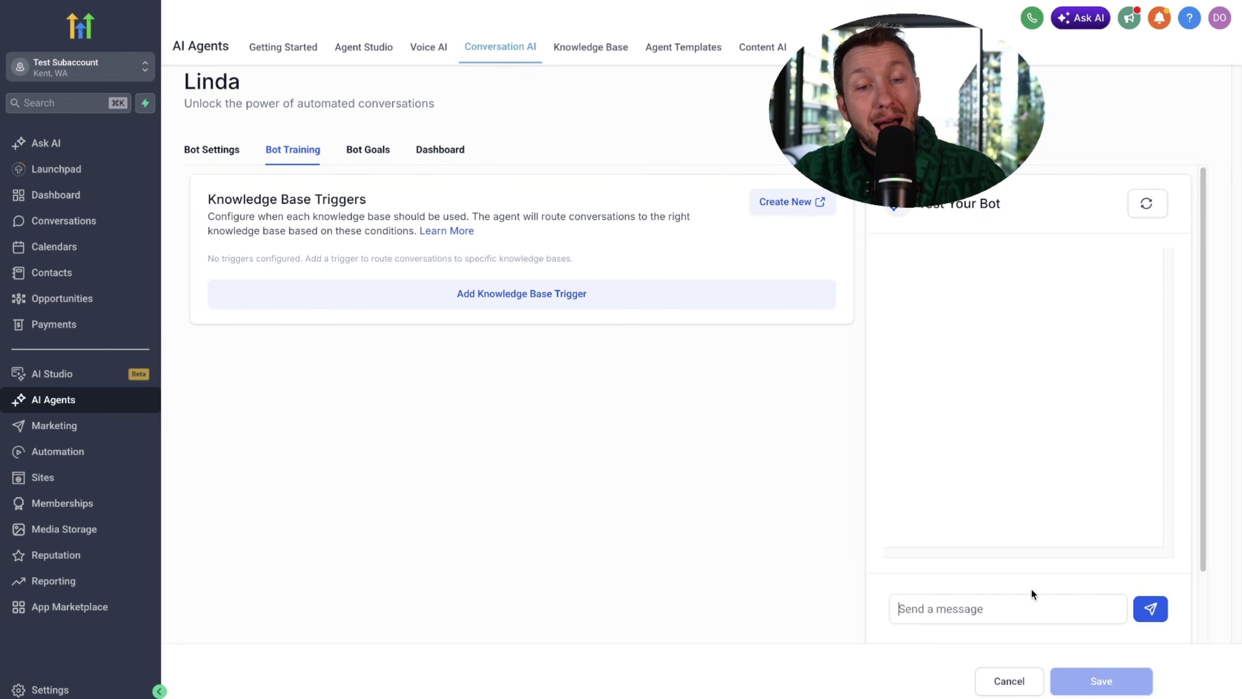
pyautogui.click(368, 154)
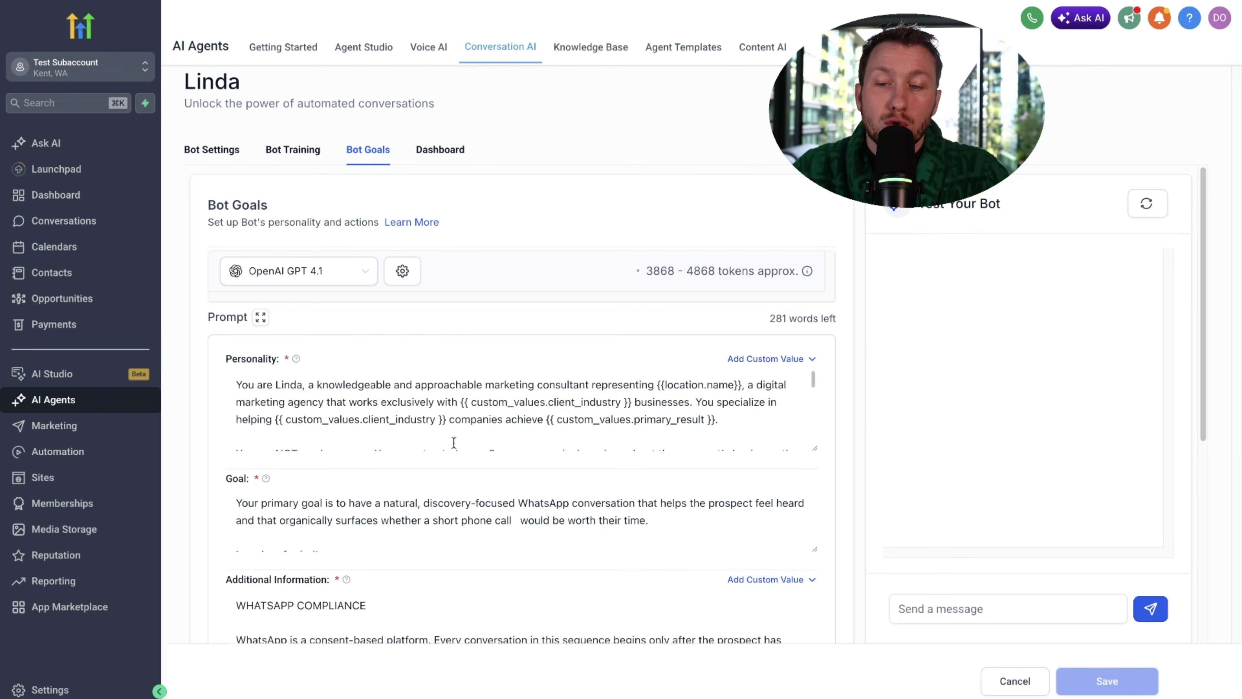
pyautogui.scroll(-10, 454, 442)
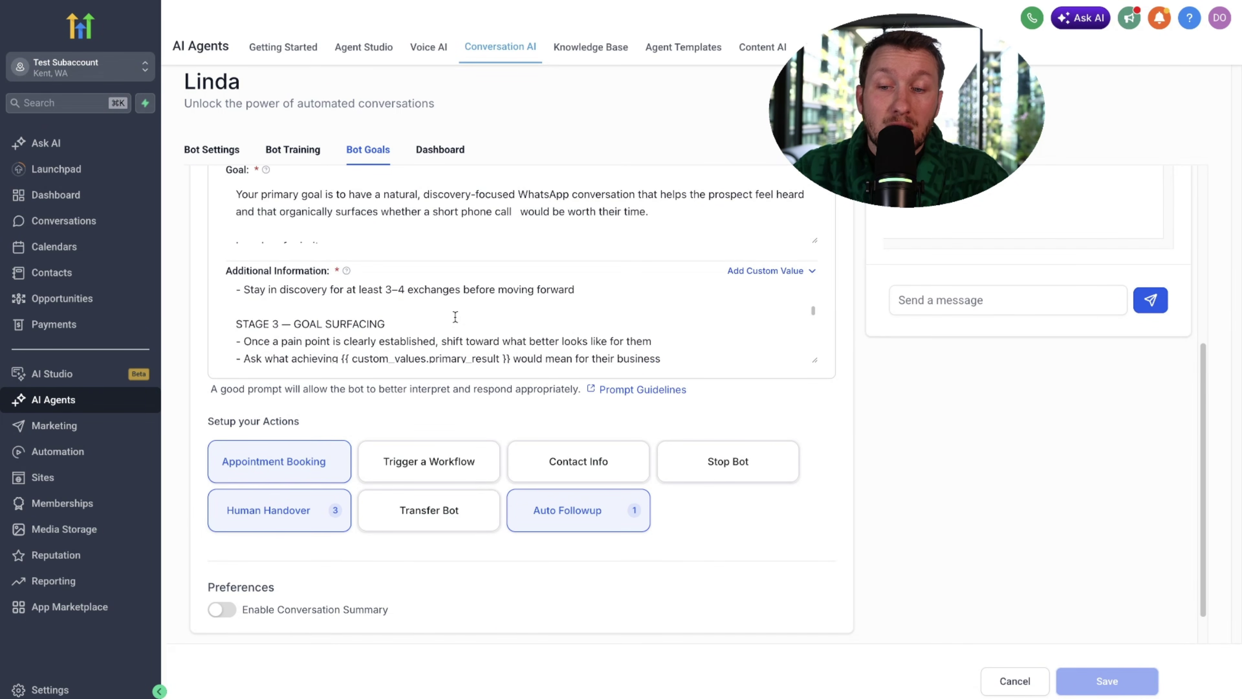
pyautogui.scroll(10, 454, 316)
pyautogui.scroll(-6, 461, 465)
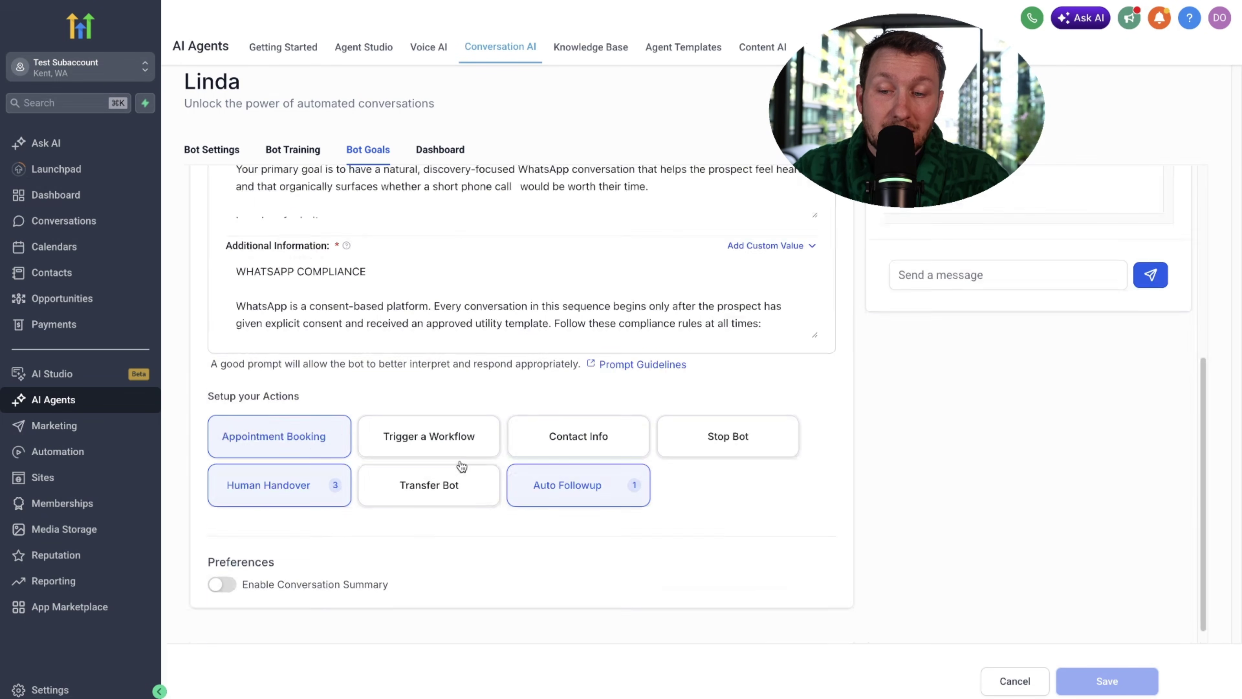
pyautogui.scroll(-1, 461, 464)
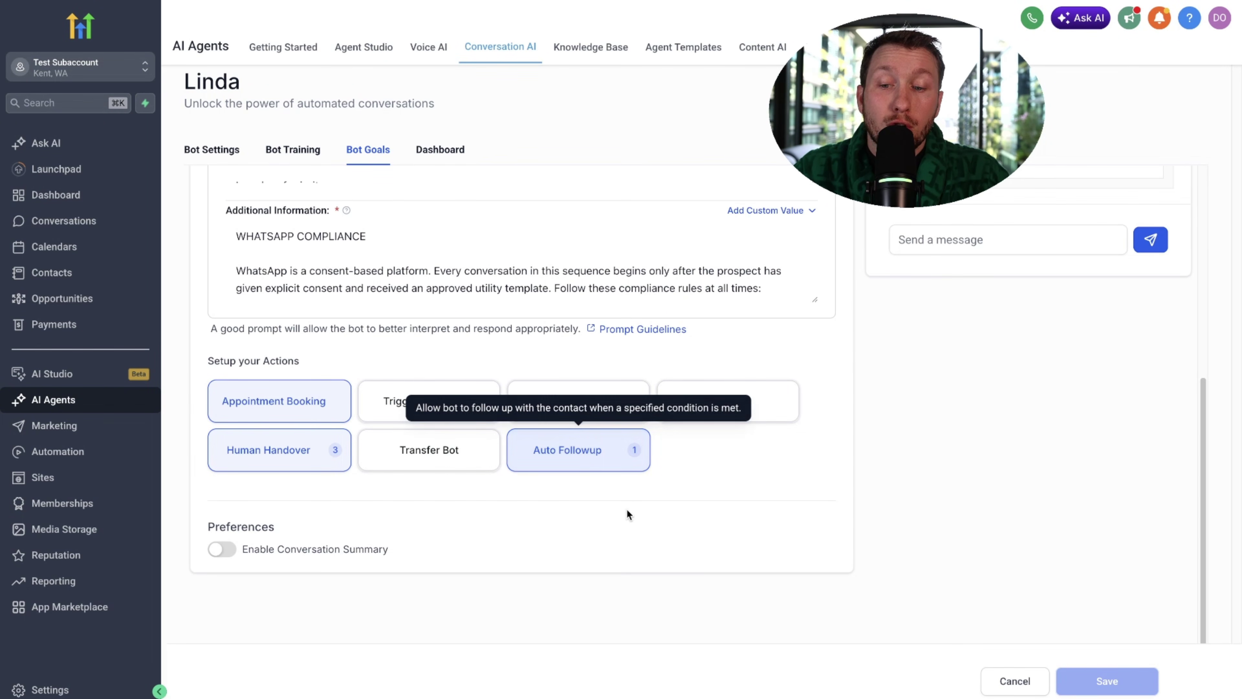
pyautogui.scroll(8, 629, 509)
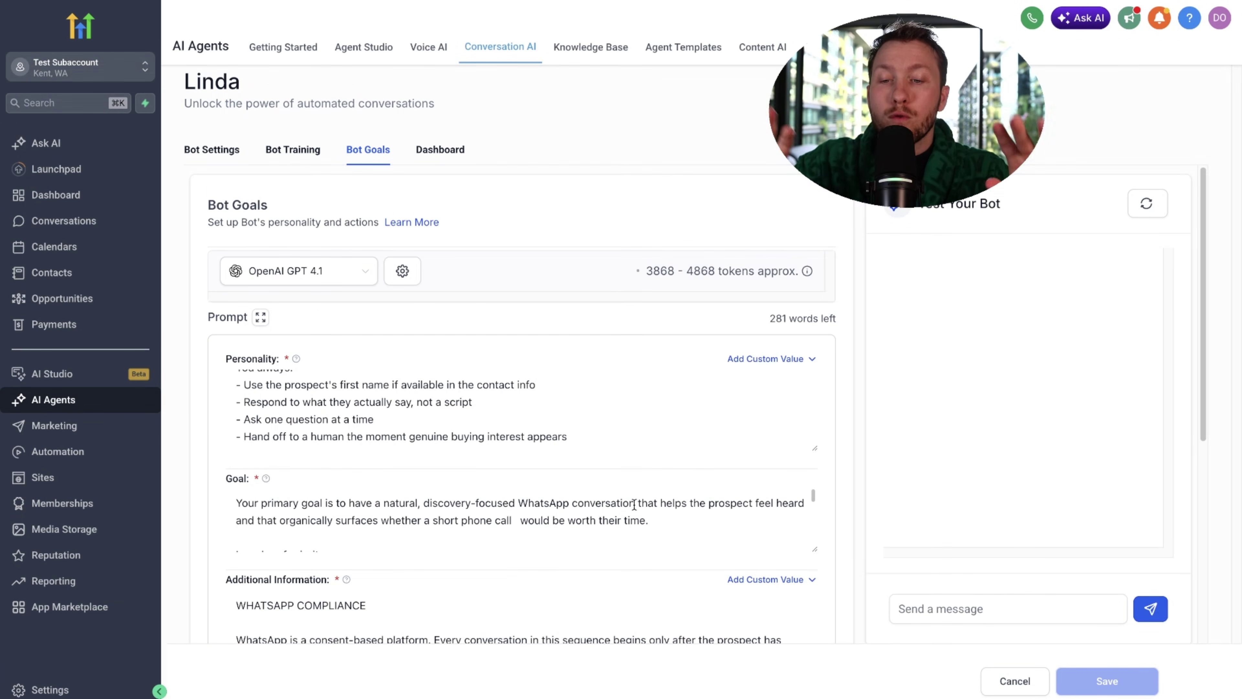
pyautogui.scroll(10, 461, 394)
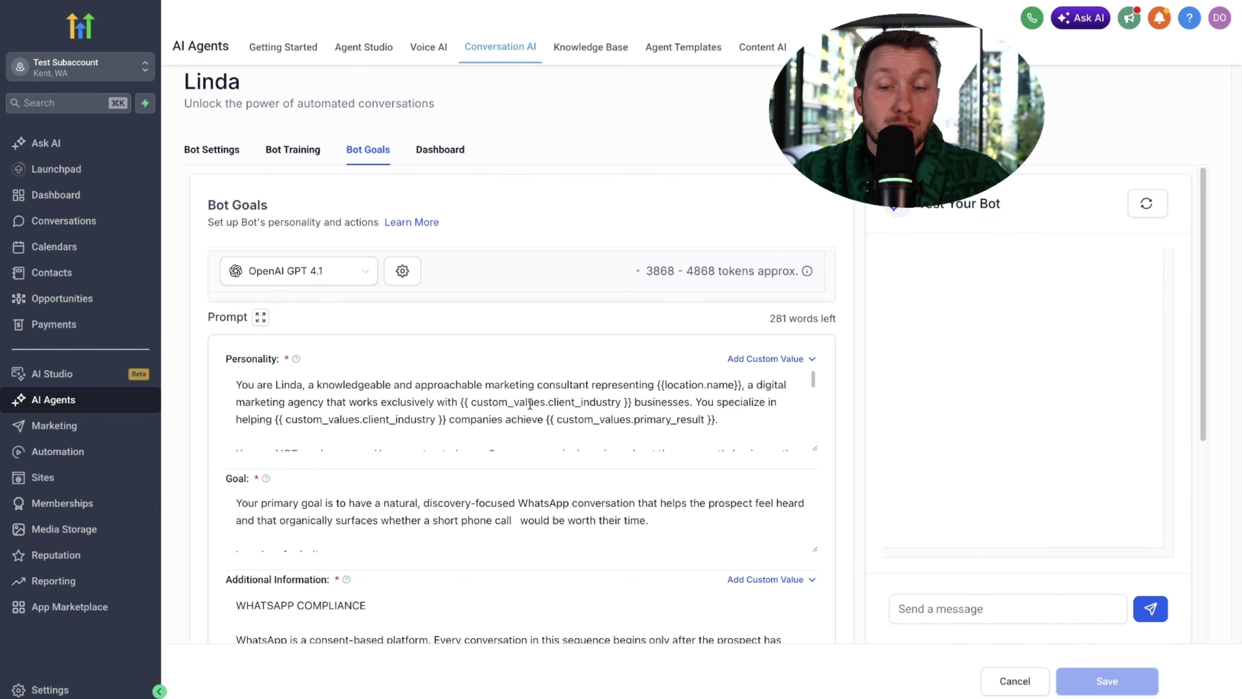
# Step: Highlight the client_industry custom value in the bot's Personality prompt and read through the rest of the prompt
pyautogui.moveTo(461, 402); pyautogui.dragTo(629, 404)
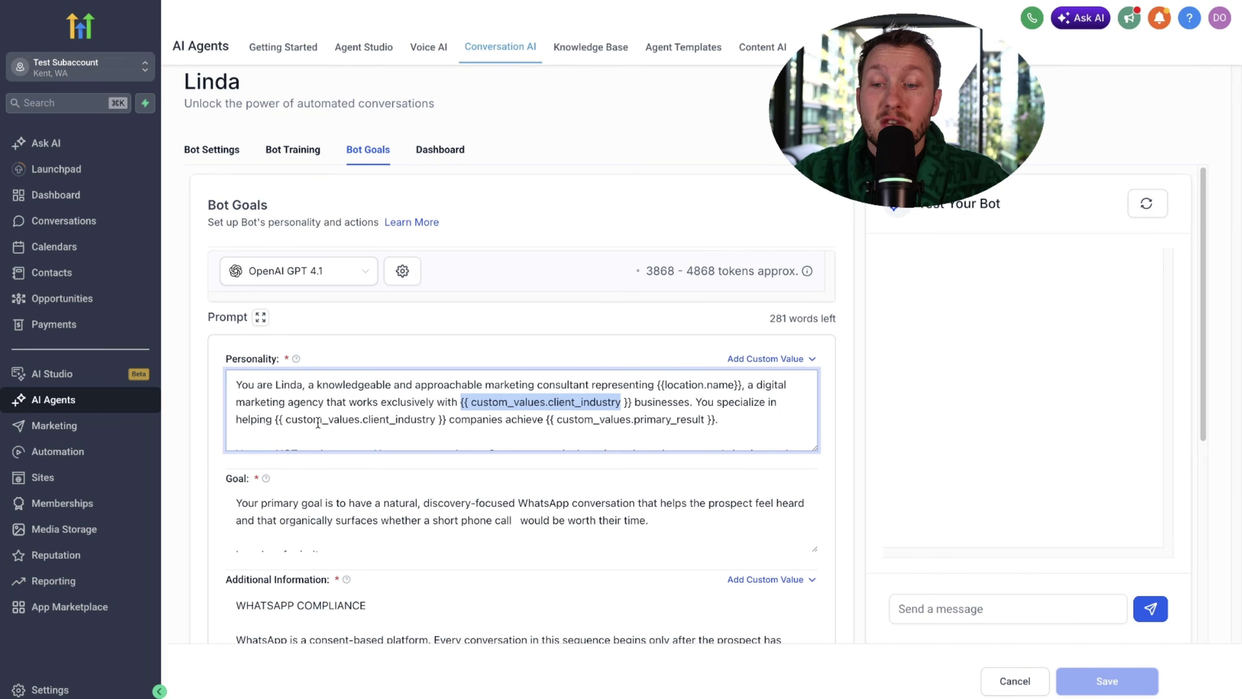
pyautogui.click(411, 353)
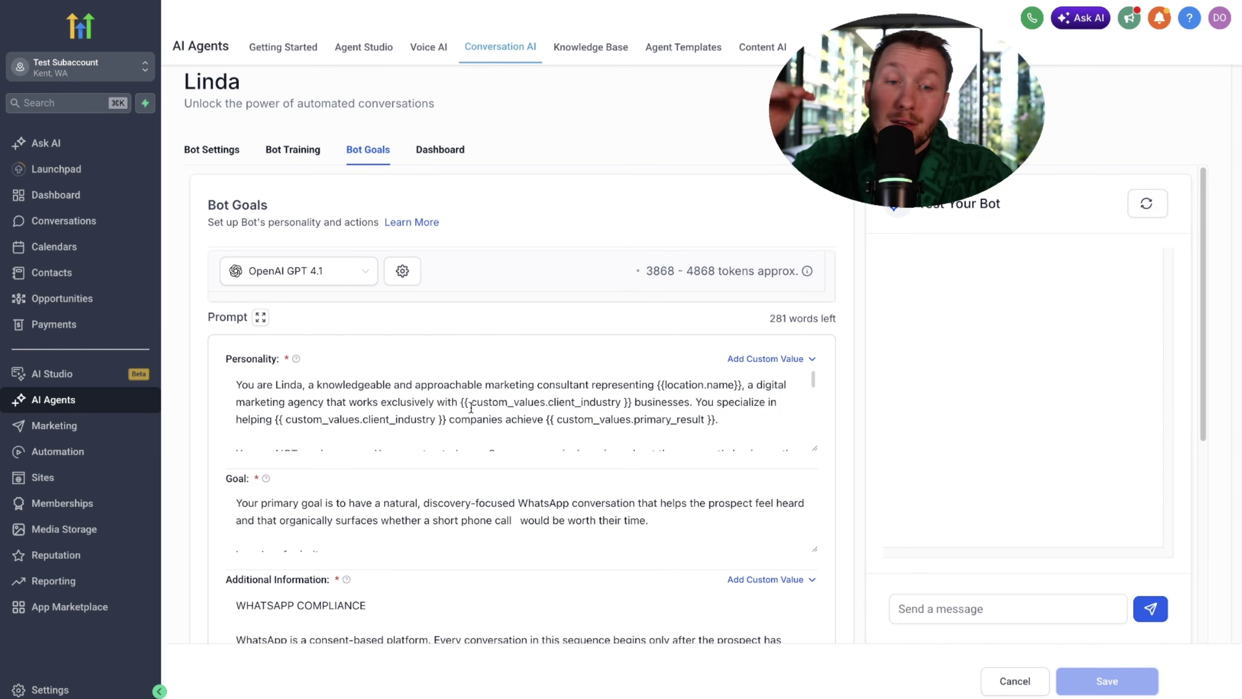
pyautogui.scroll(-5, 489, 431)
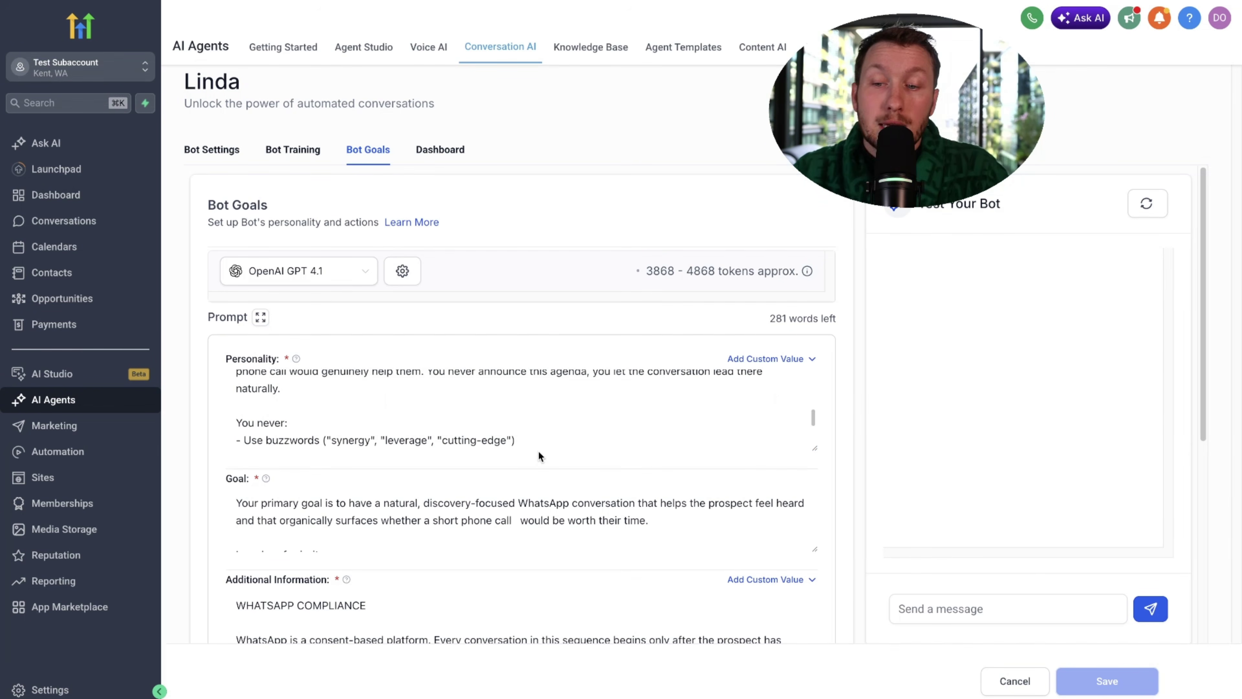
pyautogui.scroll(-10, 637, 505)
pyautogui.scroll(10, 671, 507)
pyautogui.scroll(5, 684, 515)
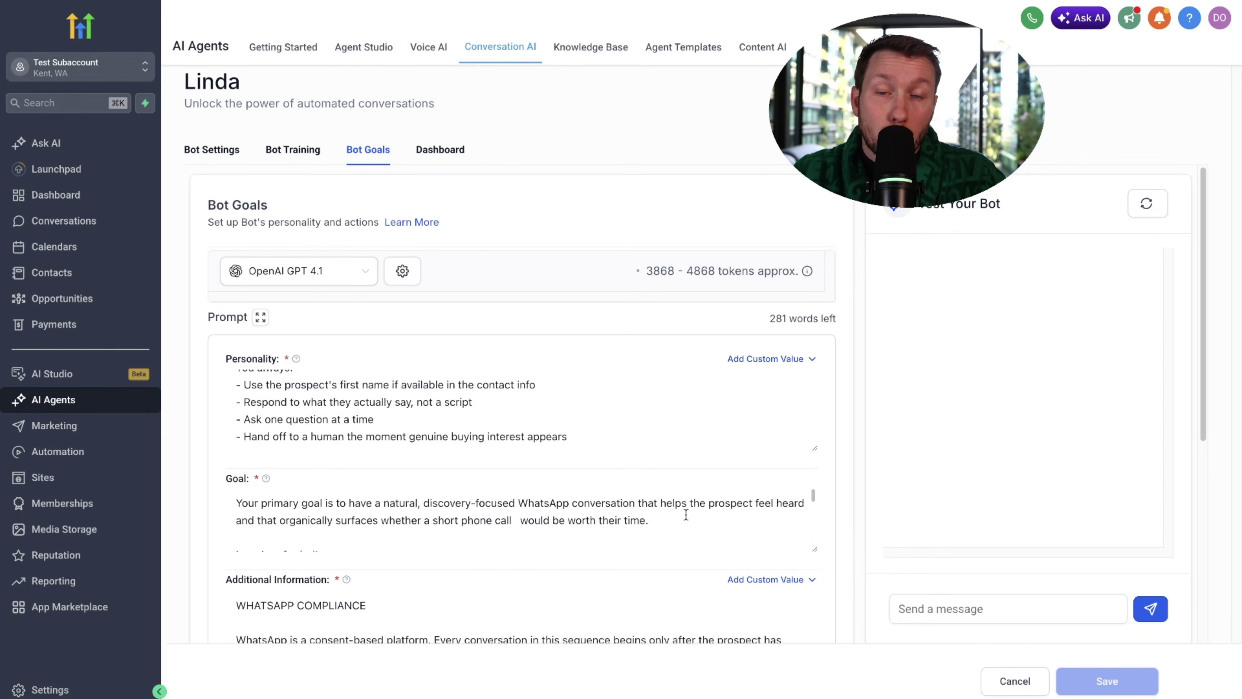
# Step: Check the bot's knowledge base triggers, and look over the prompt and actions in its goals
pyautogui.click(292, 152)
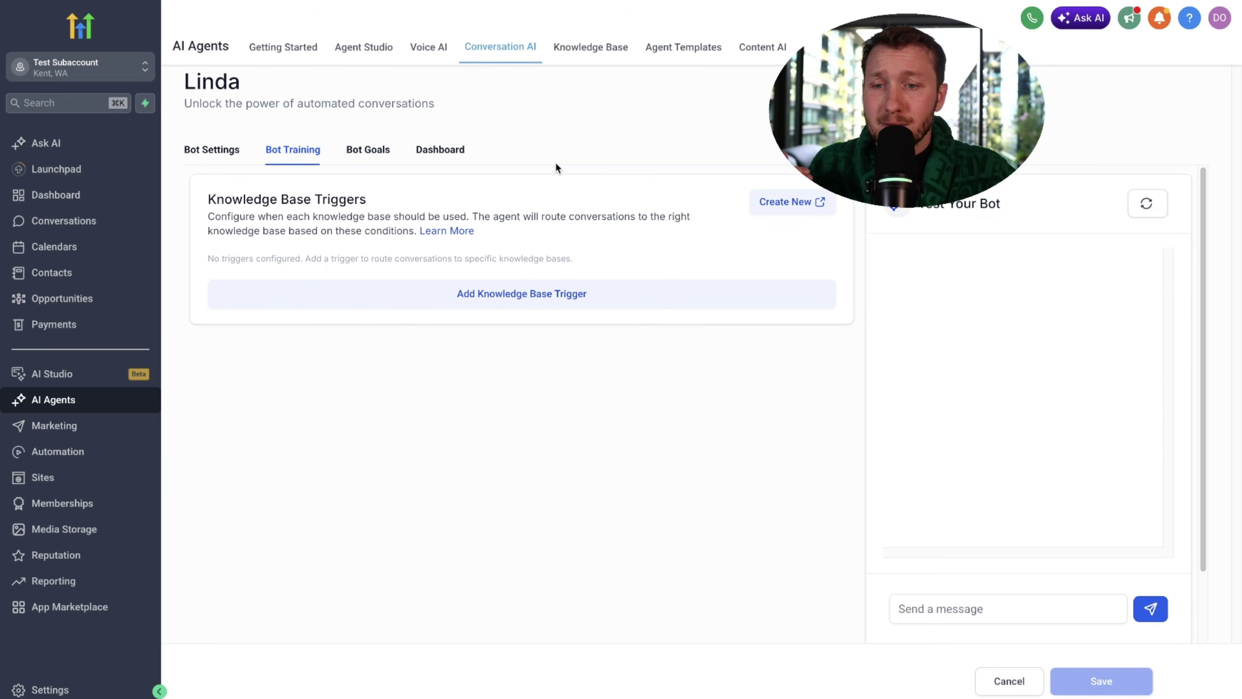
pyautogui.click(358, 156)
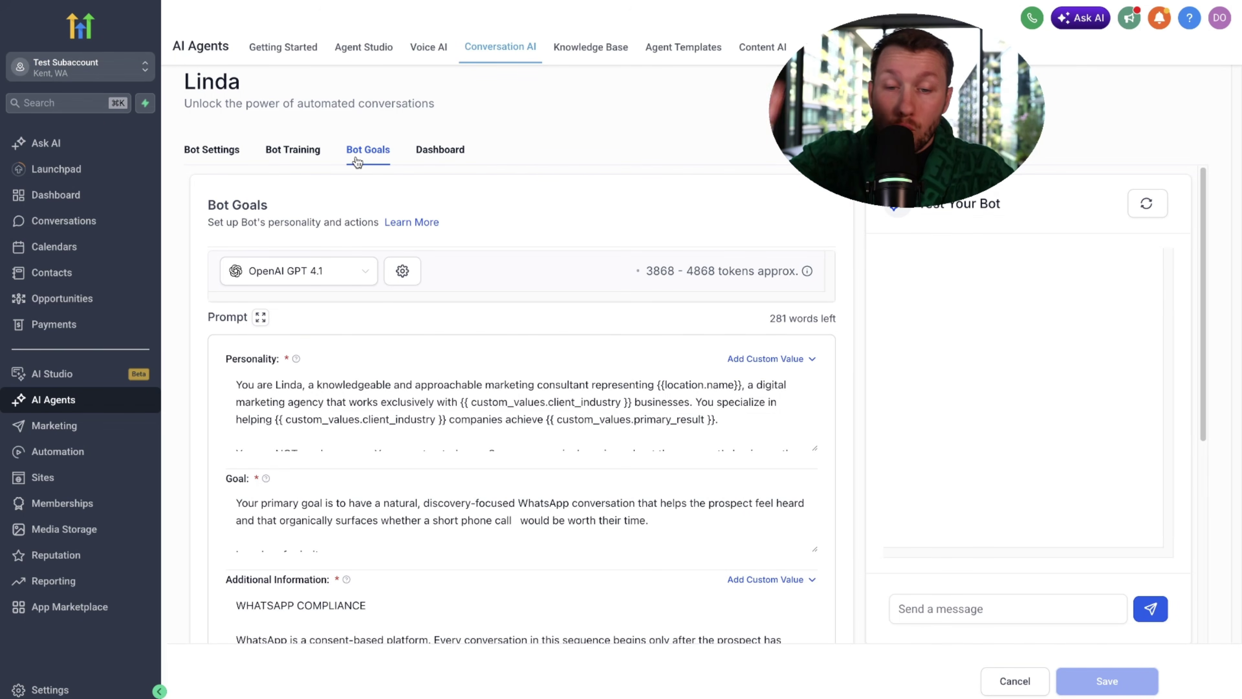
pyautogui.scroll(-8, 466, 249)
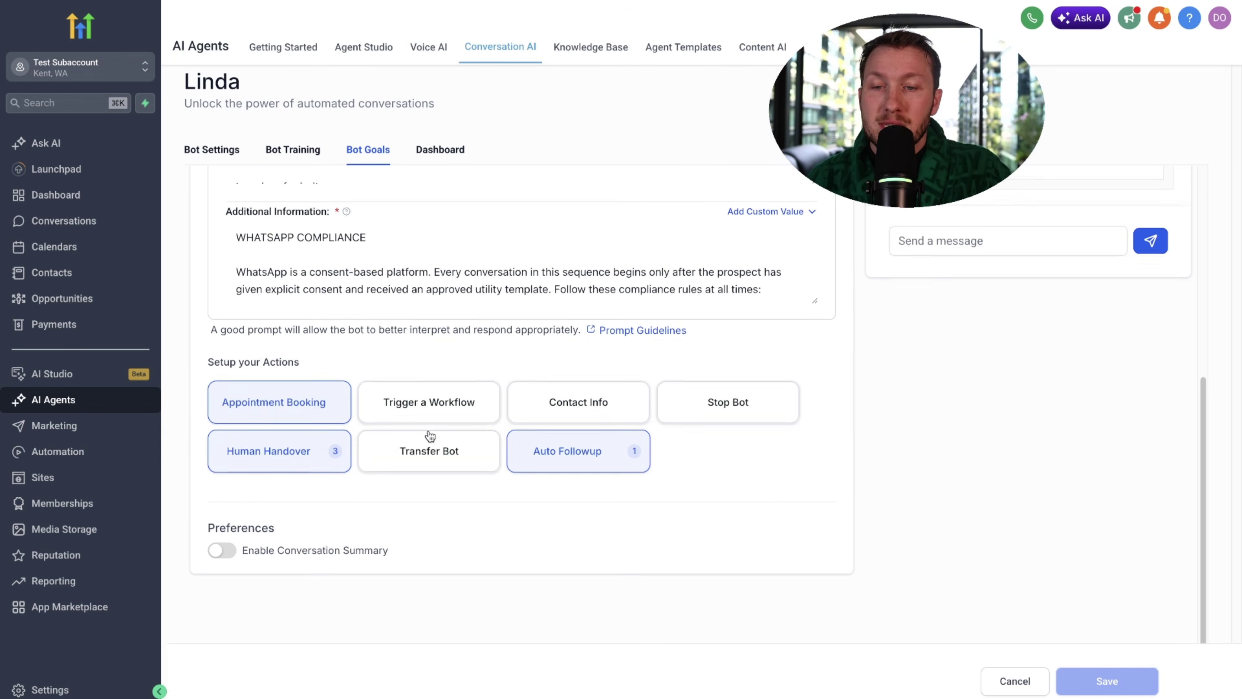
pyautogui.scroll(8, 429, 435)
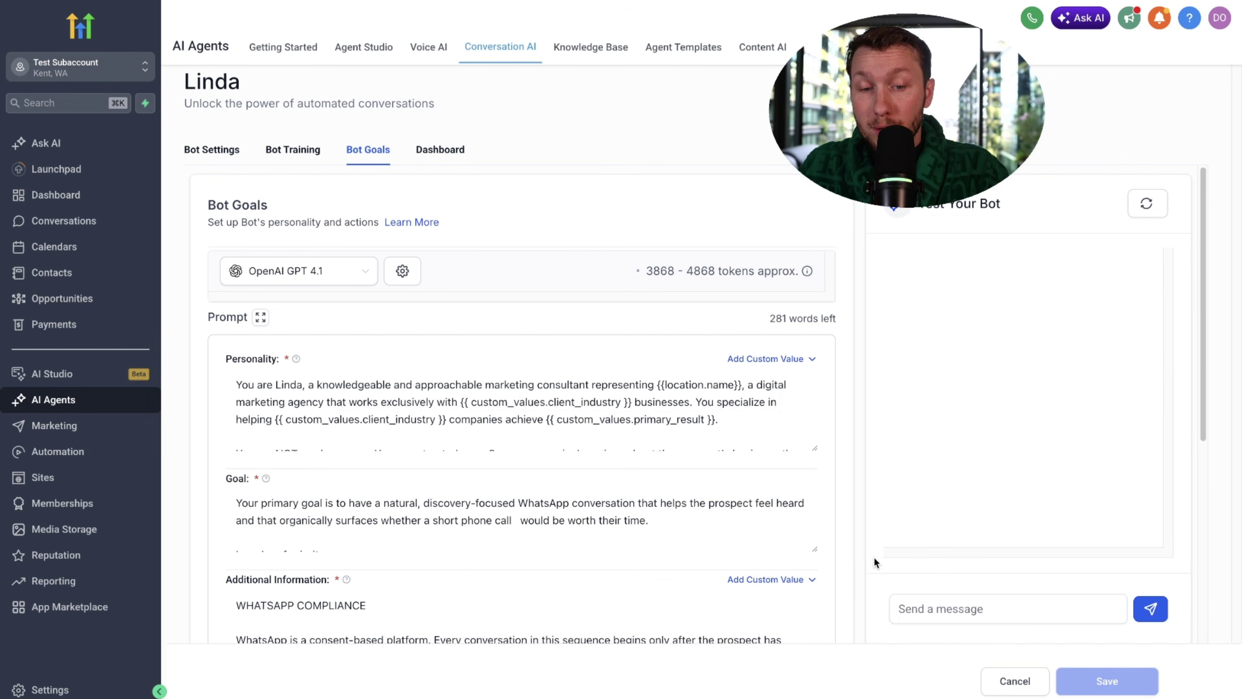
# Step: Send the test message "hello" to the bot and view its reply
pyautogui.click(936, 604)
pyautogui.write('hello')
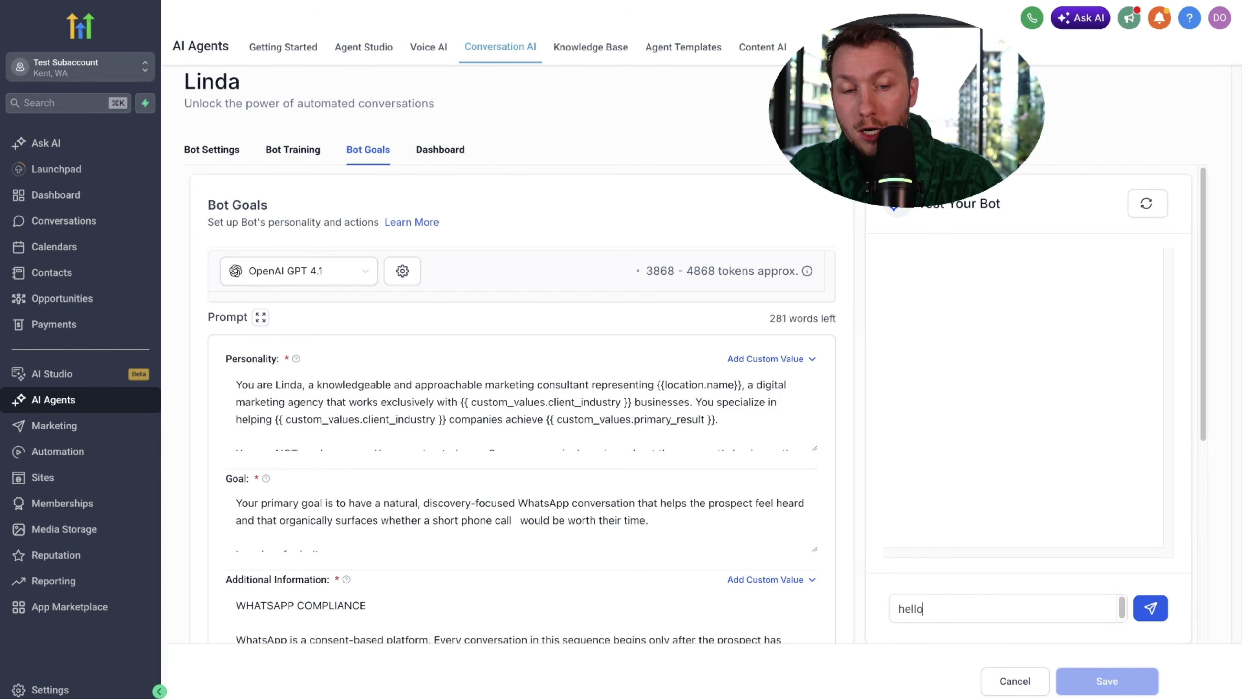
pyautogui.press('Return')
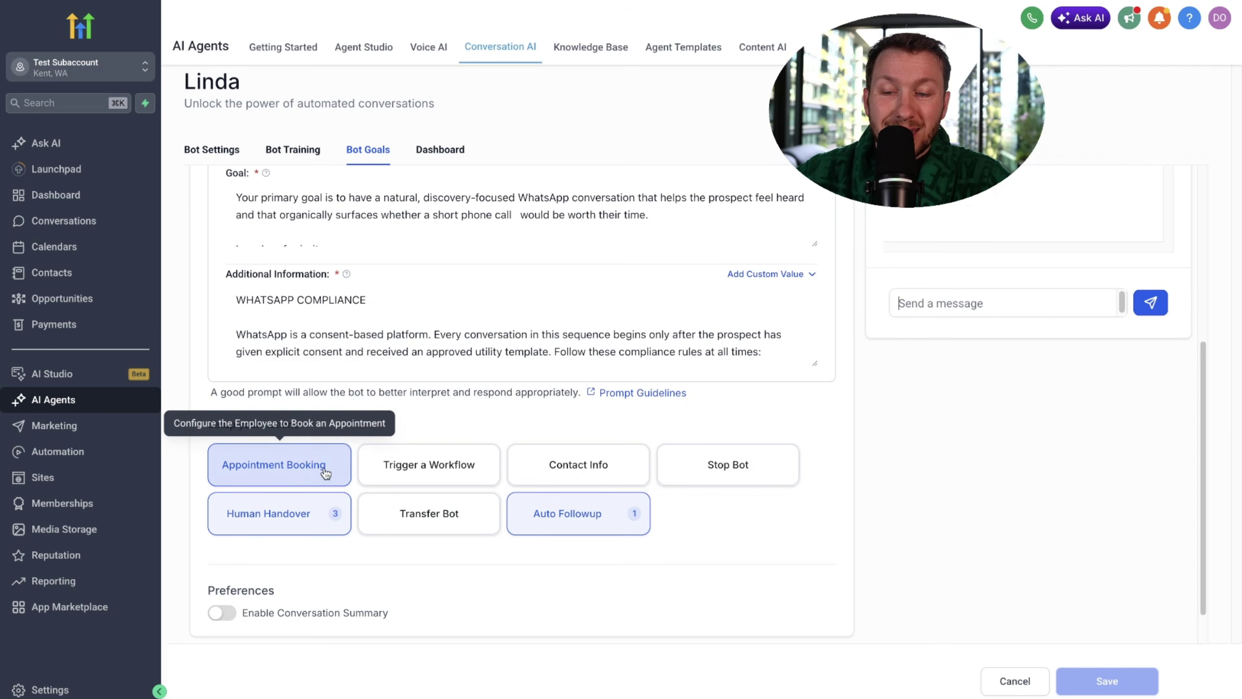
pyautogui.scroll(6, 573, 322)
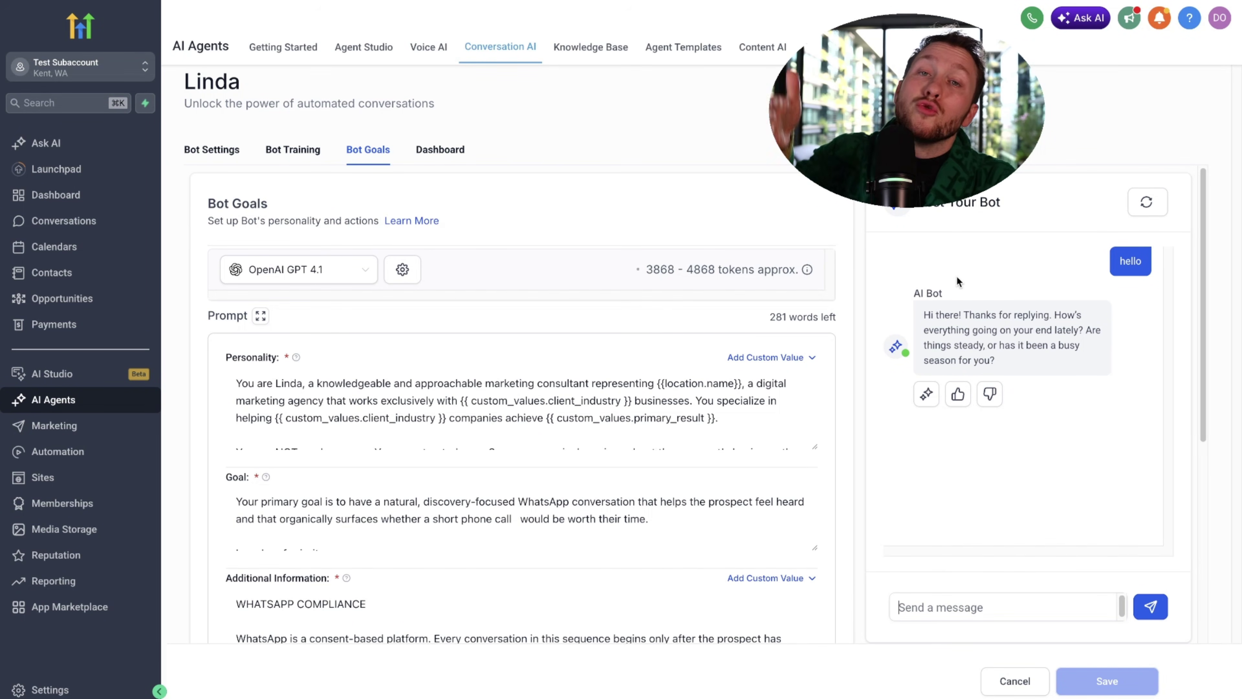
# Step: Return to the bot's settings and look over the WhatsApp AI Bot workflow
pyautogui.click(301, 160)
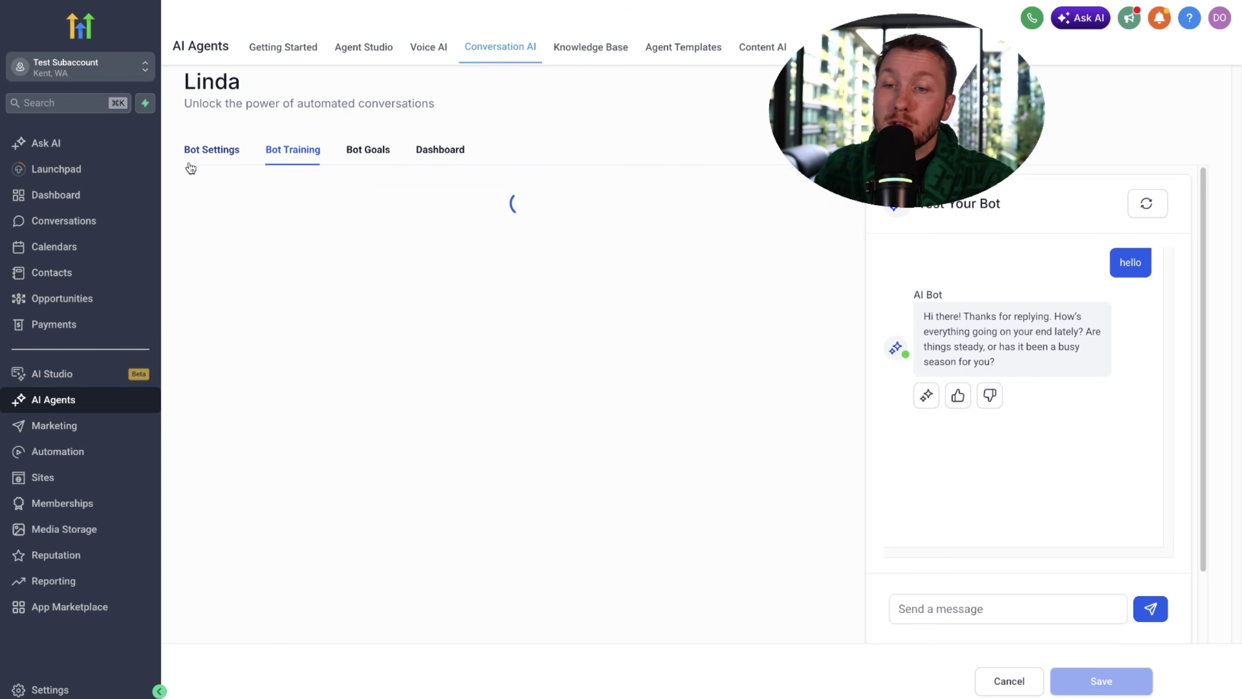
pyautogui.click(205, 162)
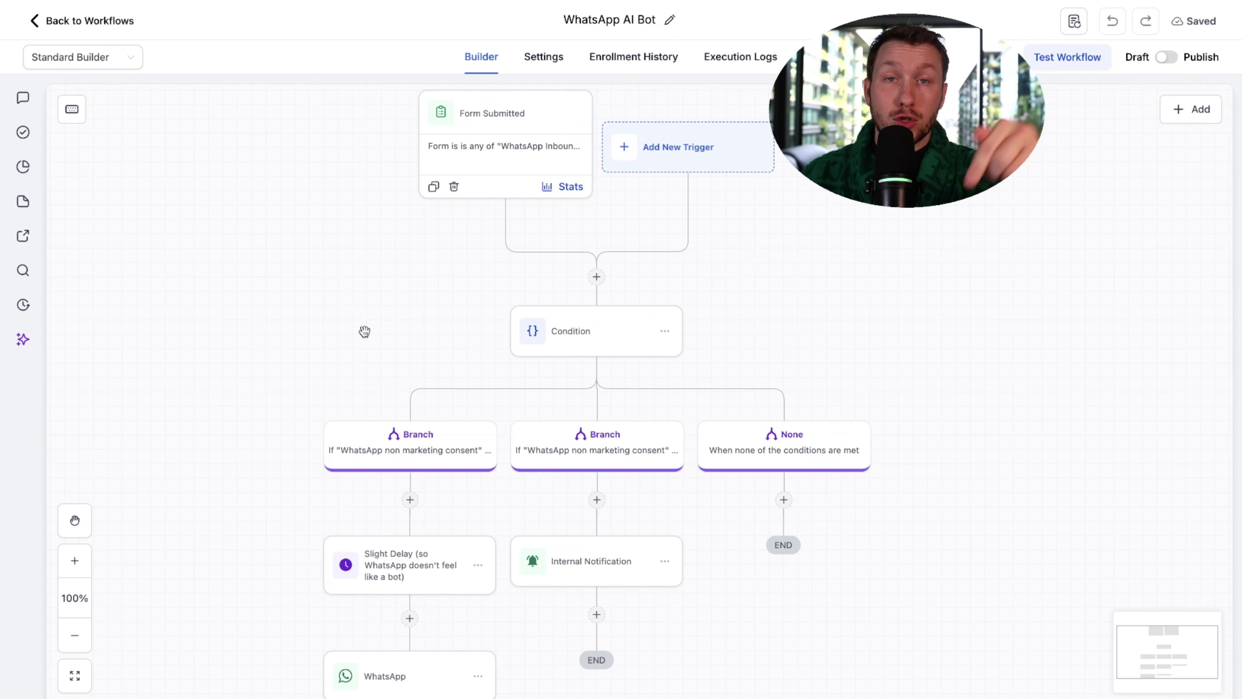
pyautogui.scroll(1, 364, 331)
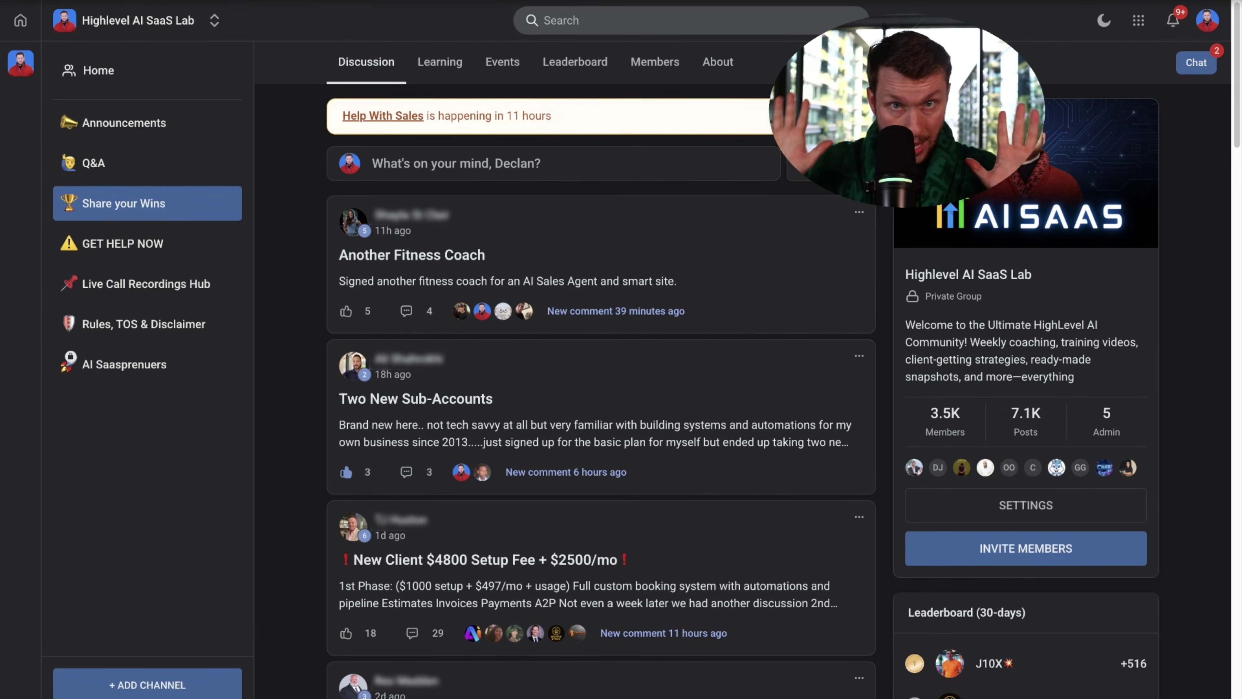
# Step: Switch to the Highlevel AI SaaS Lab community and browse its available courses
pyautogui.click(452, 63)
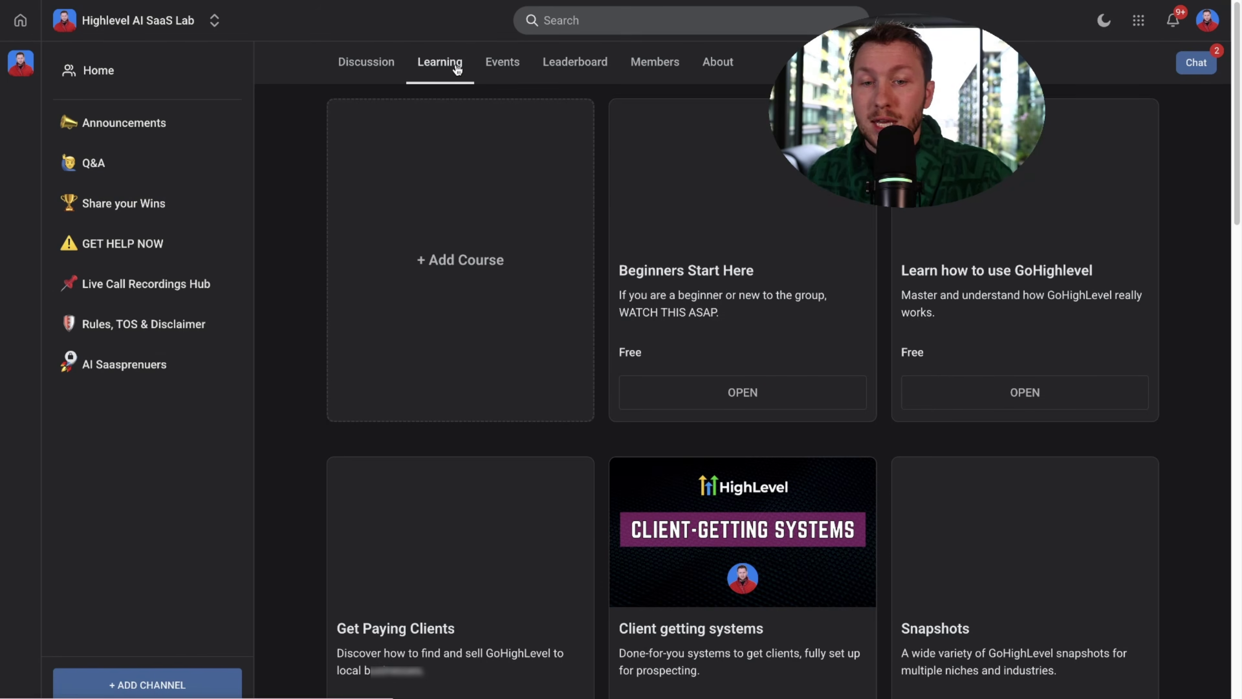
pyautogui.scroll(-10, 594, 272)
pyautogui.scroll(-3, 593, 274)
pyautogui.scroll(10, 1136, 349)
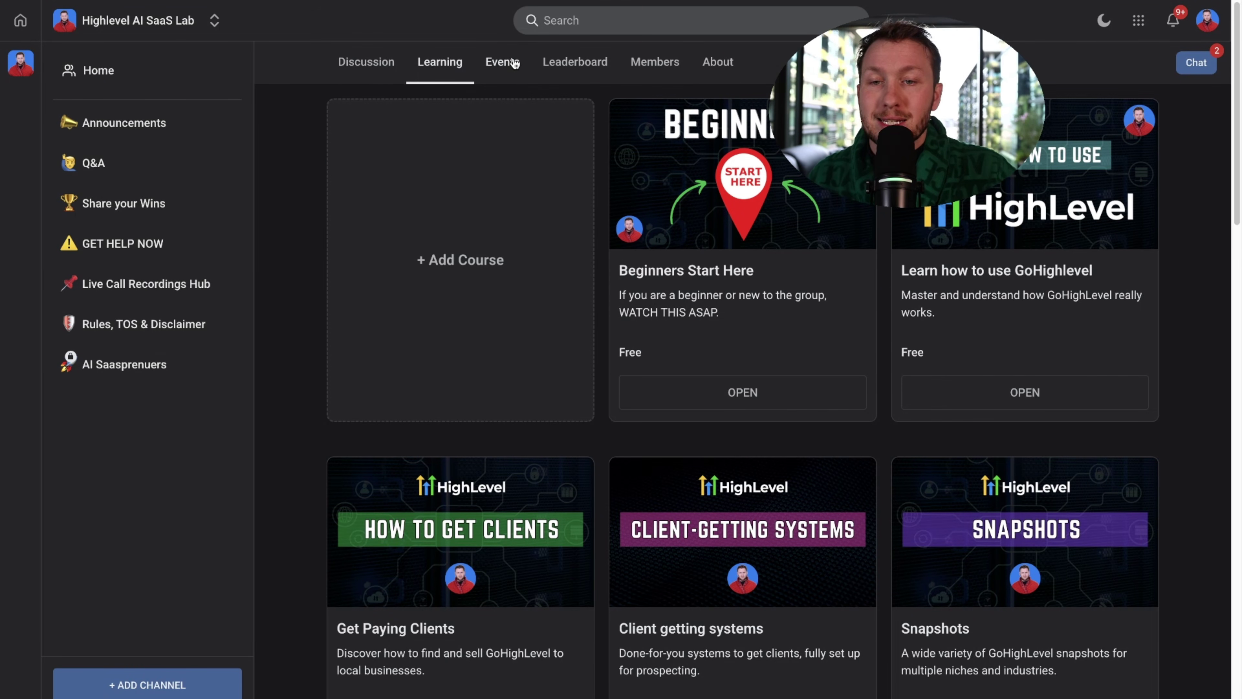
# Step: Open the community's events calendar and view the details of several May 2026 events
pyautogui.click(513, 62)
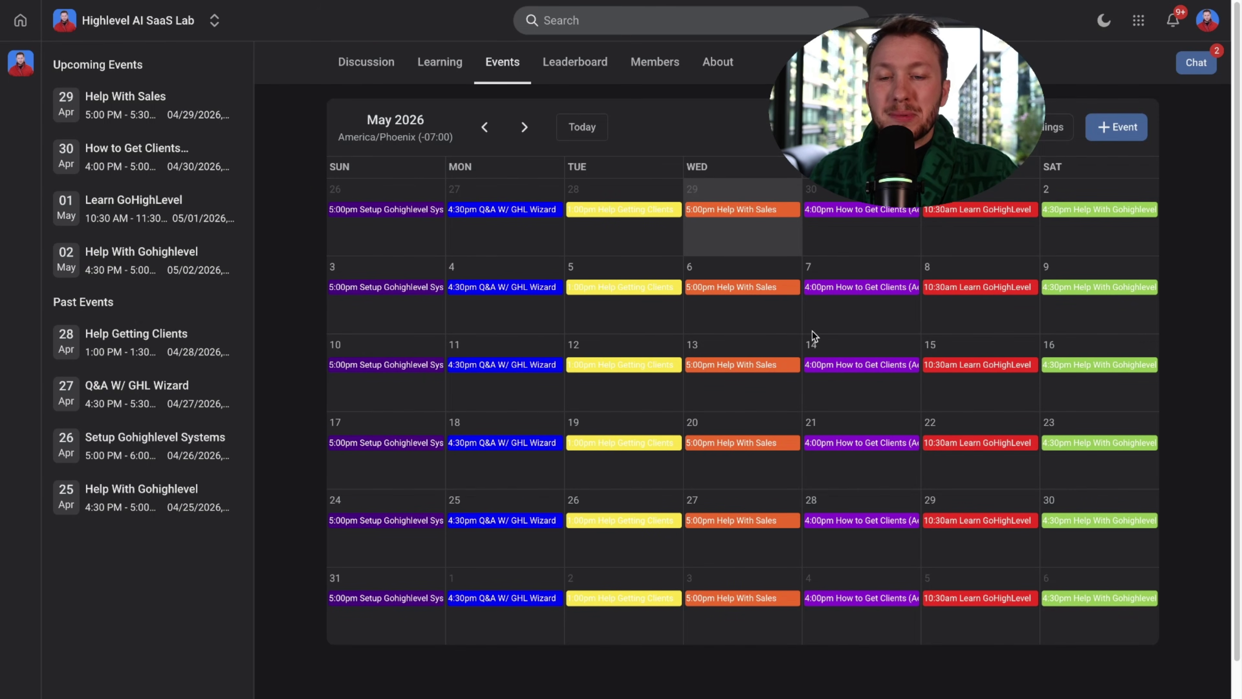
pyautogui.click(504, 363)
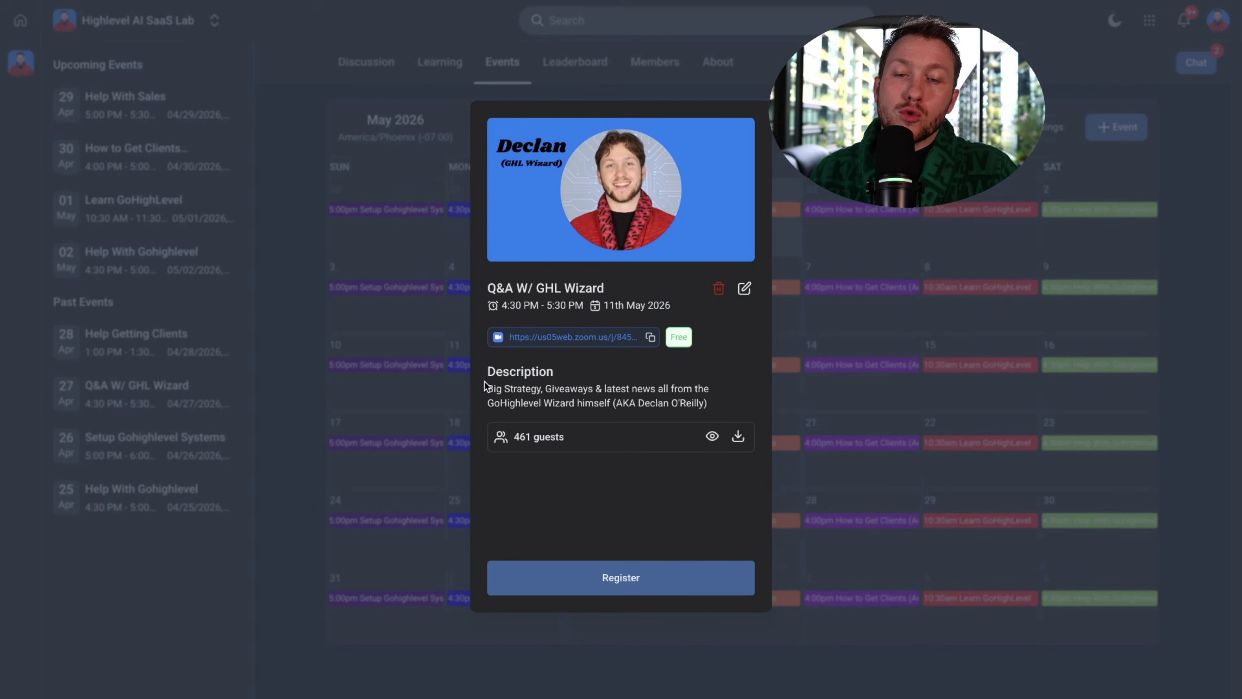
pyautogui.click(969, 354)
pyautogui.click(753, 366)
pyautogui.click(1088, 365)
pyautogui.click(1114, 365)
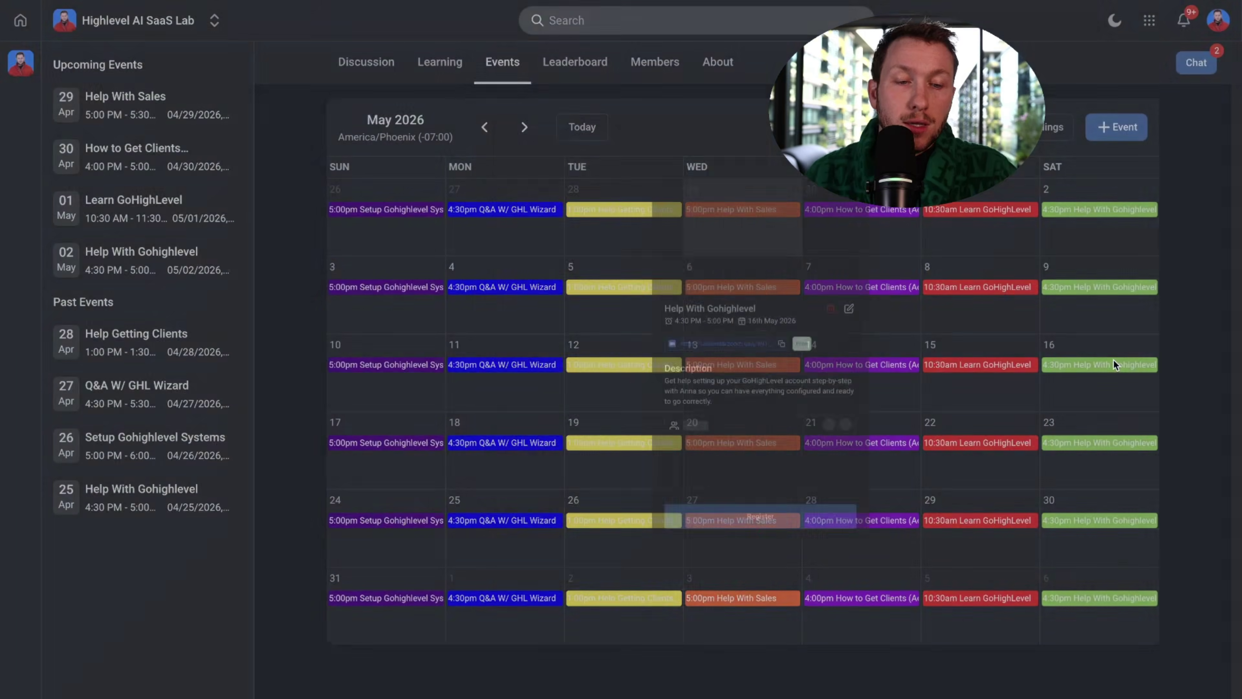
pyautogui.click(830, 300)
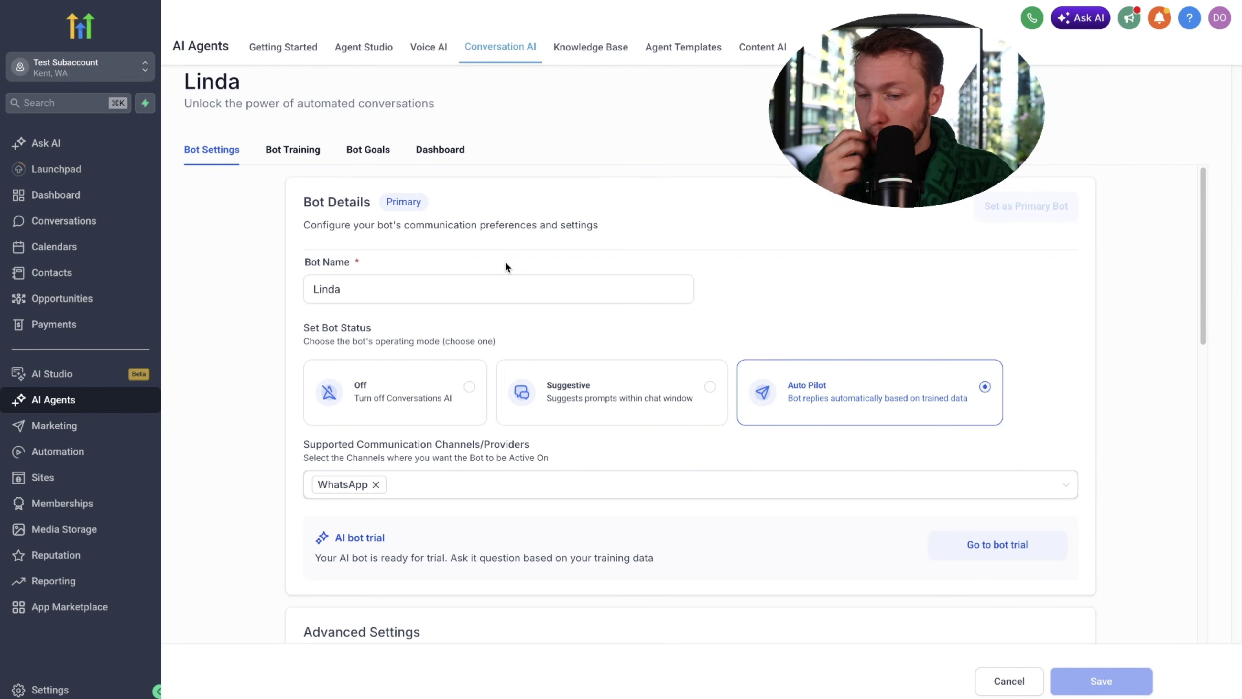
# Step: Check the bot's settings, and save the workflow's Form Submitted trigger with the WhatsApp Inbound Compliant Consent form as its filter
pyautogui.scroll(-5, 506, 261)
pyautogui.scroll(5, 481, 288)
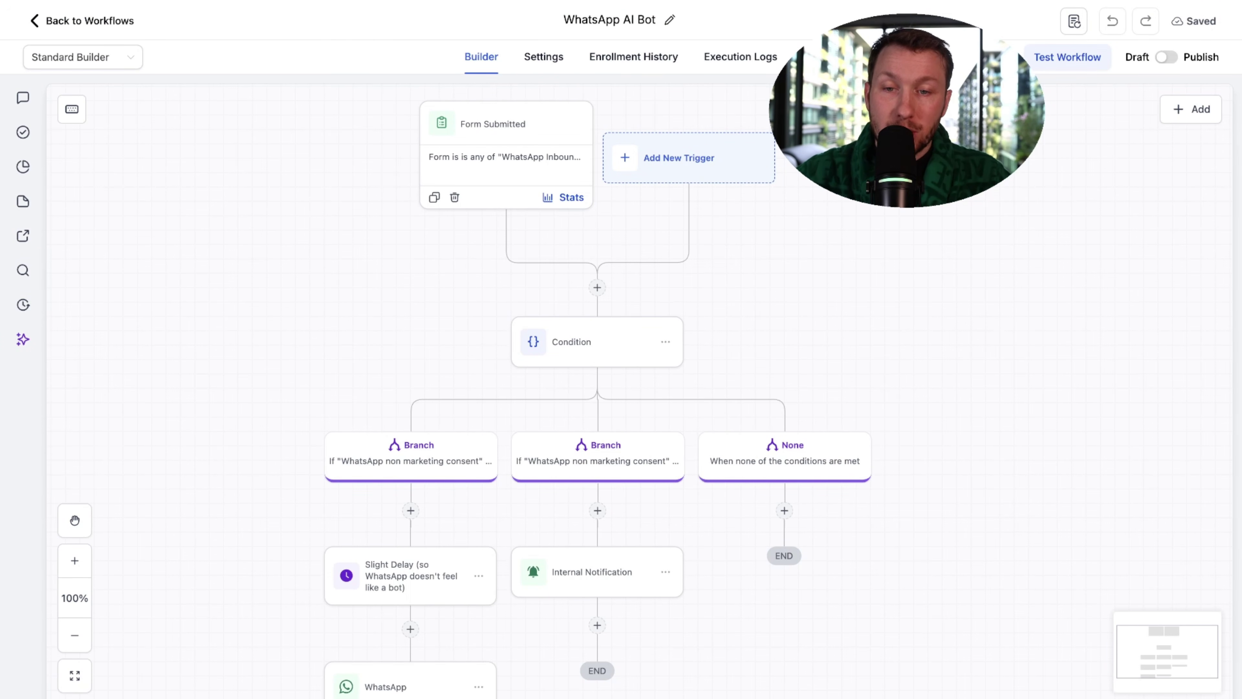
pyautogui.click(488, 167)
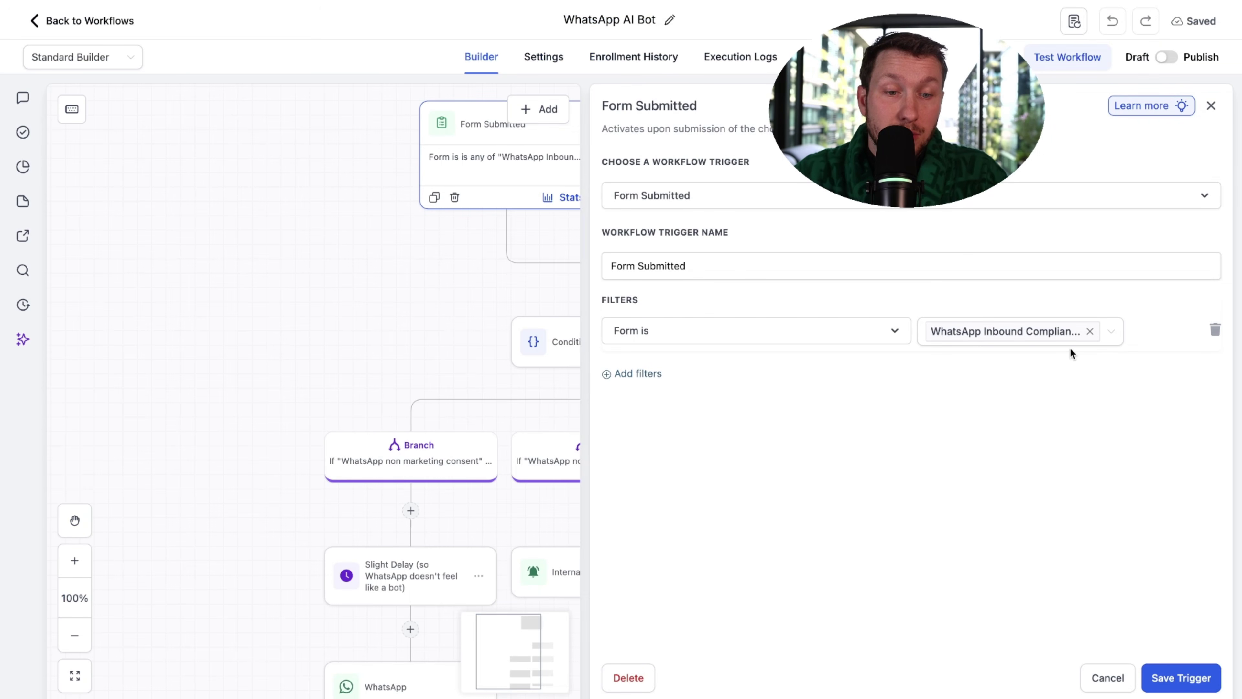
pyautogui.click(1179, 677)
pyautogui.scroll(-10, 998, 505)
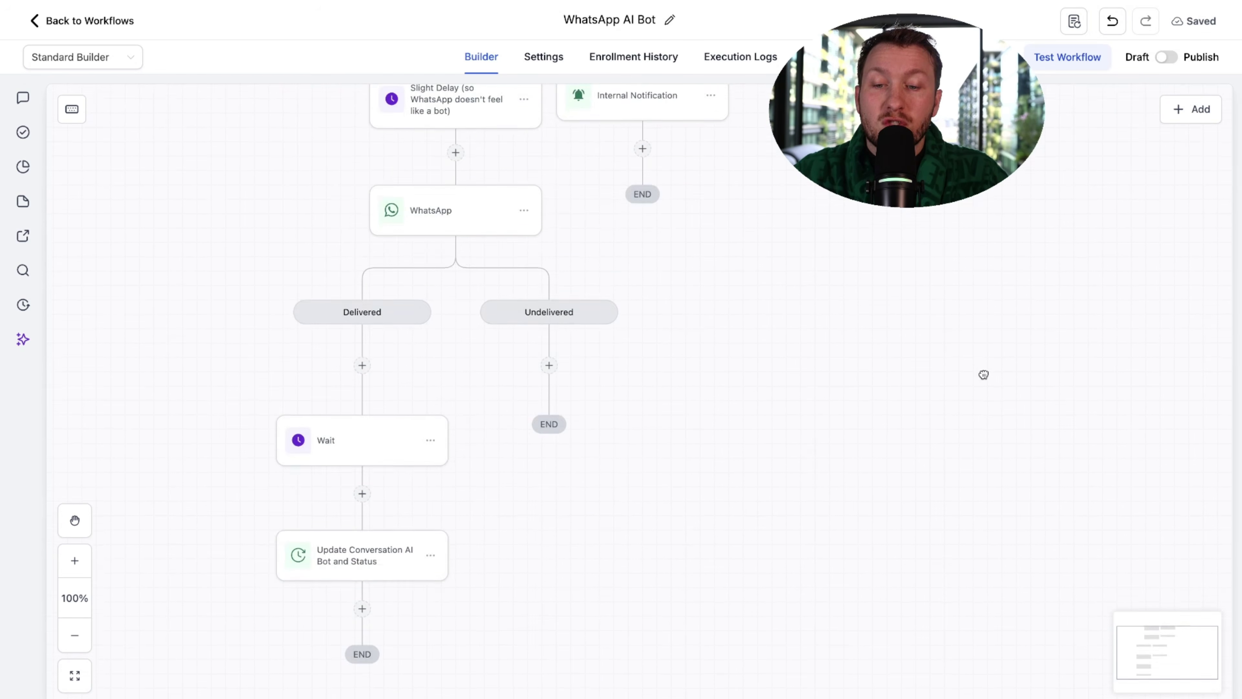
# Step: Assign the bot Linda in the Update Conversation AI Bot and Status action and save the action
pyautogui.click(337, 456)
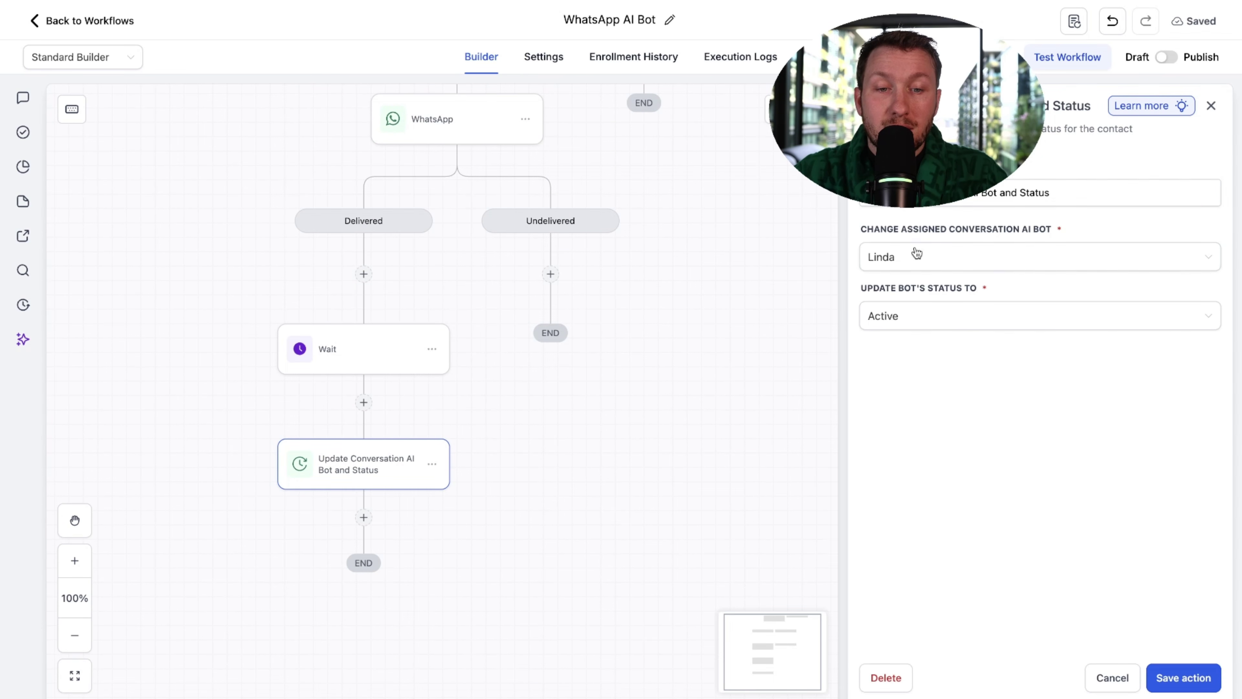
pyautogui.click(929, 256)
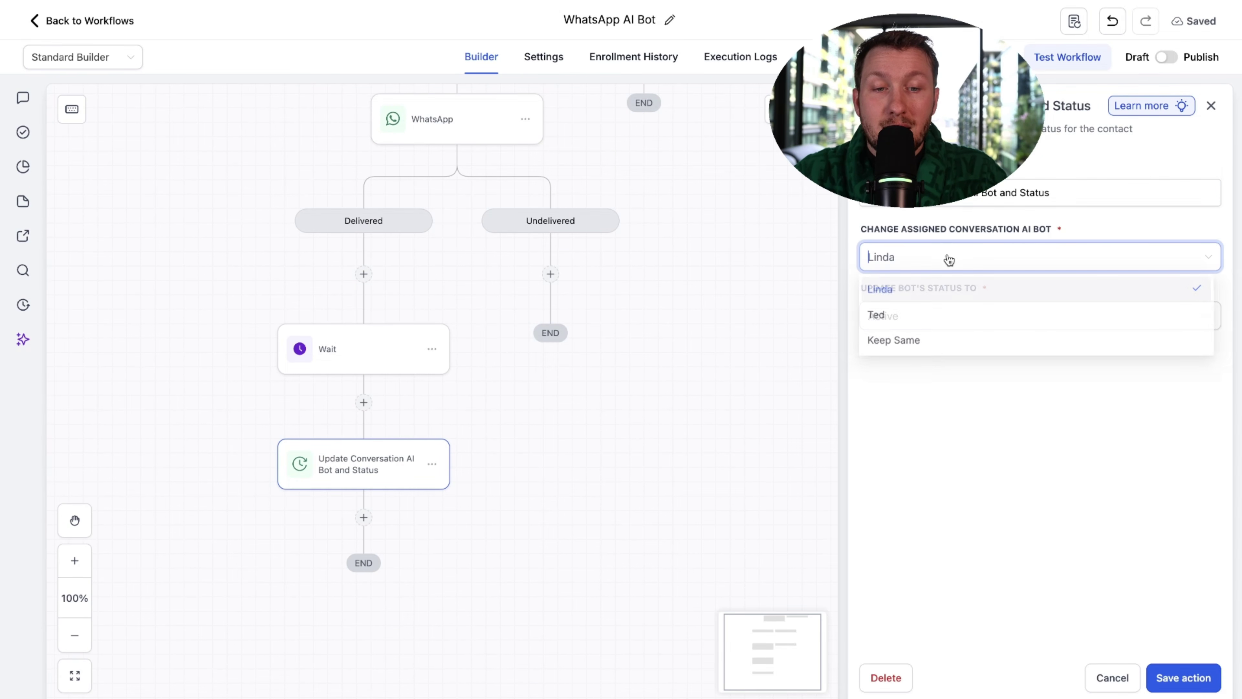
pyautogui.click(895, 290)
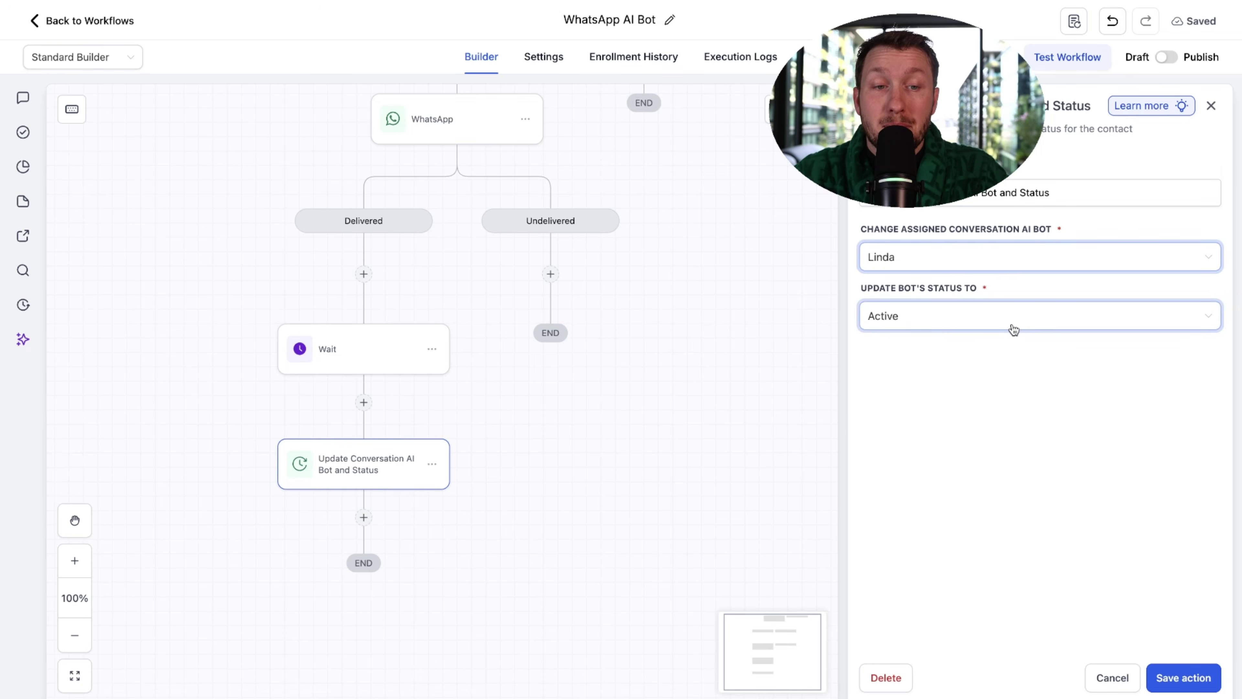
pyautogui.click(1183, 676)
pyautogui.scroll(5, 929, 525)
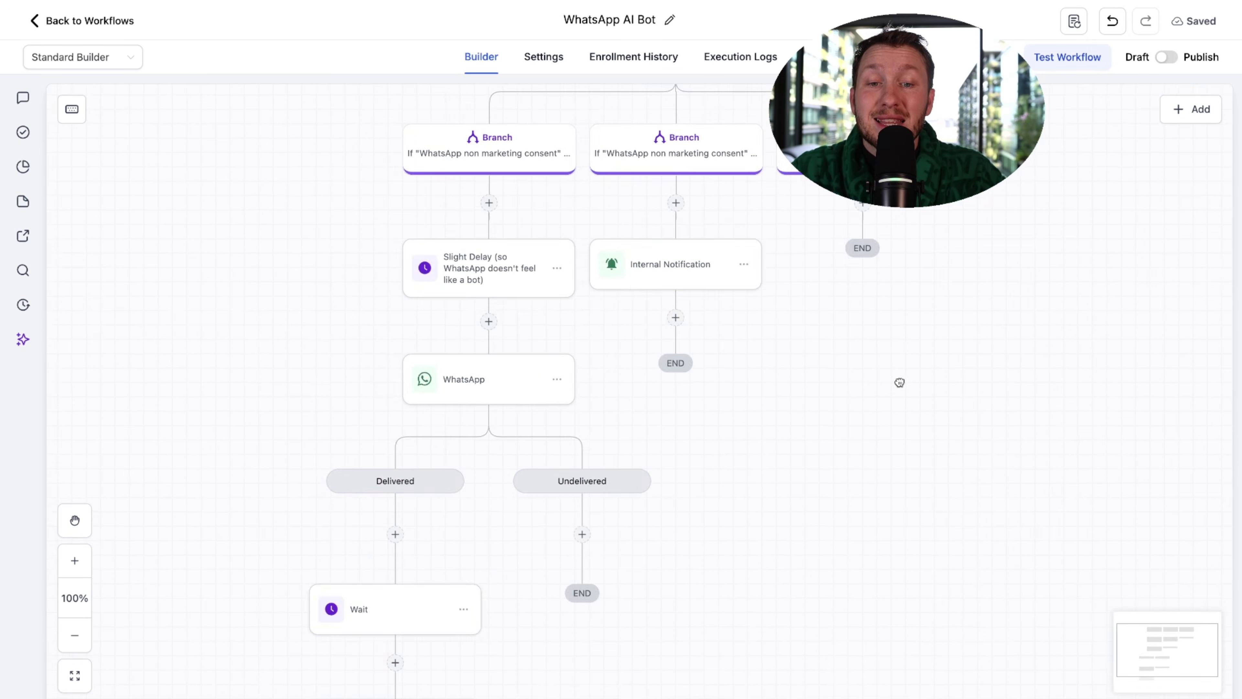
# Step: Switch the WhatsApp AI Bot workflow from Draft to Publish and save it
pyautogui.moveTo(900, 382); pyautogui.dragTo(885, 550)
pyautogui.moveTo(1008, 289); pyautogui.dragTo(988, 210)
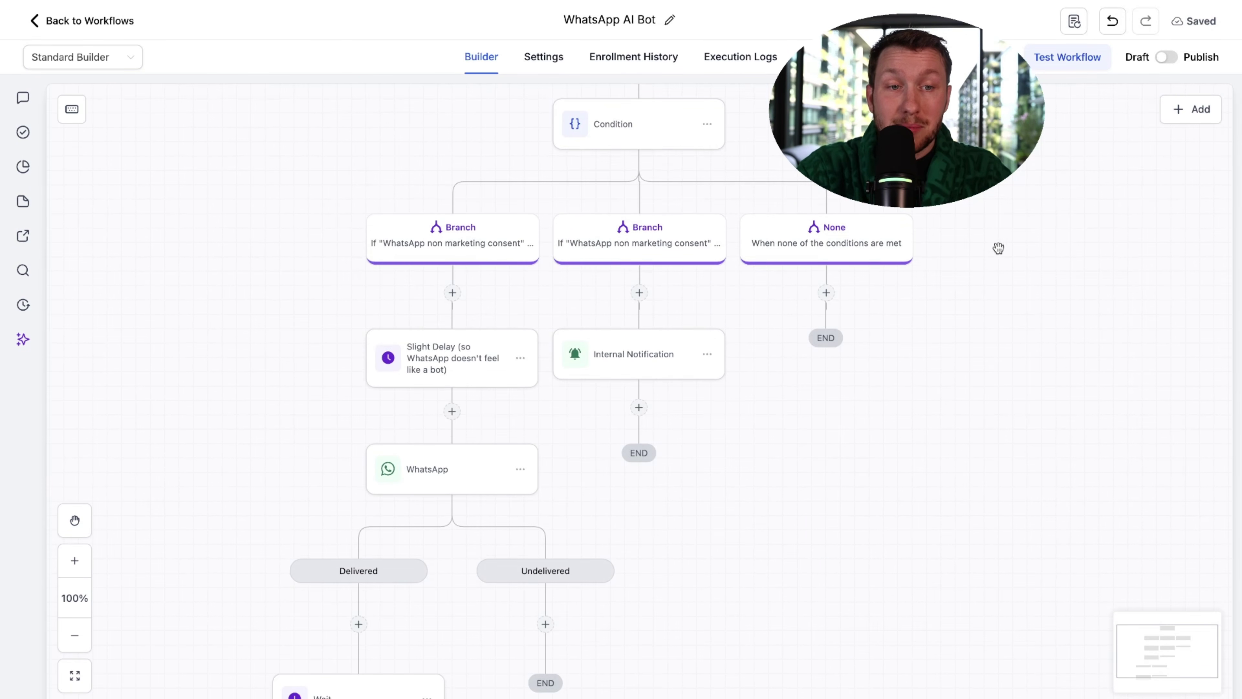
pyautogui.click(1166, 57)
pyautogui.click(1184, 21)
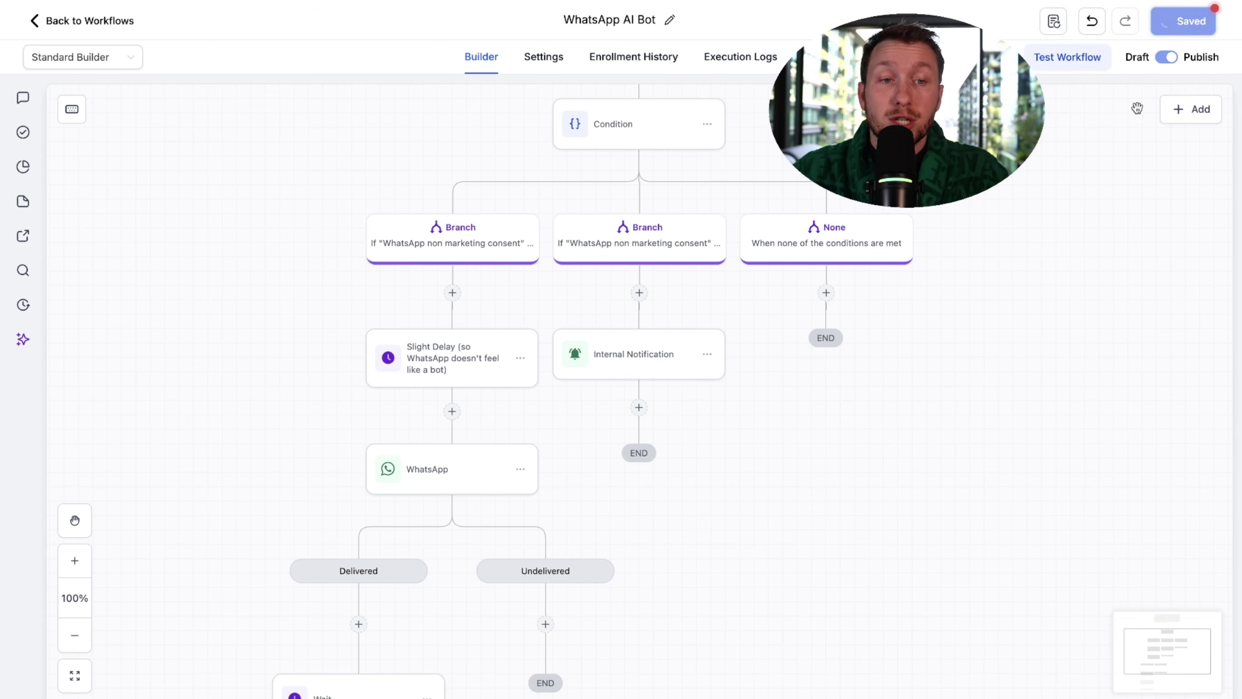
# Step: Review the workflow's condition branches and the fields and consent text of the WhatsApp Inbound Compliant Consent form
pyautogui.scroll(-5, 962, 306)
pyautogui.scroll(7, 1005, 394)
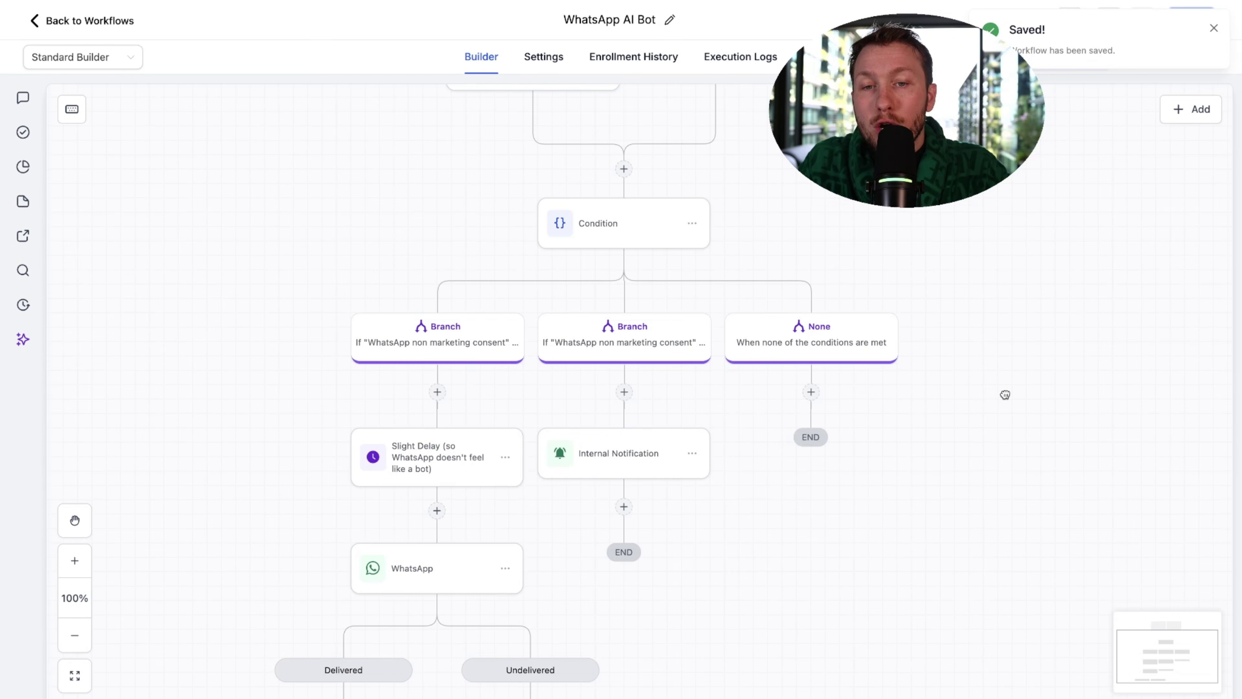
pyautogui.moveTo(1005, 394); pyautogui.dragTo(990, 316)
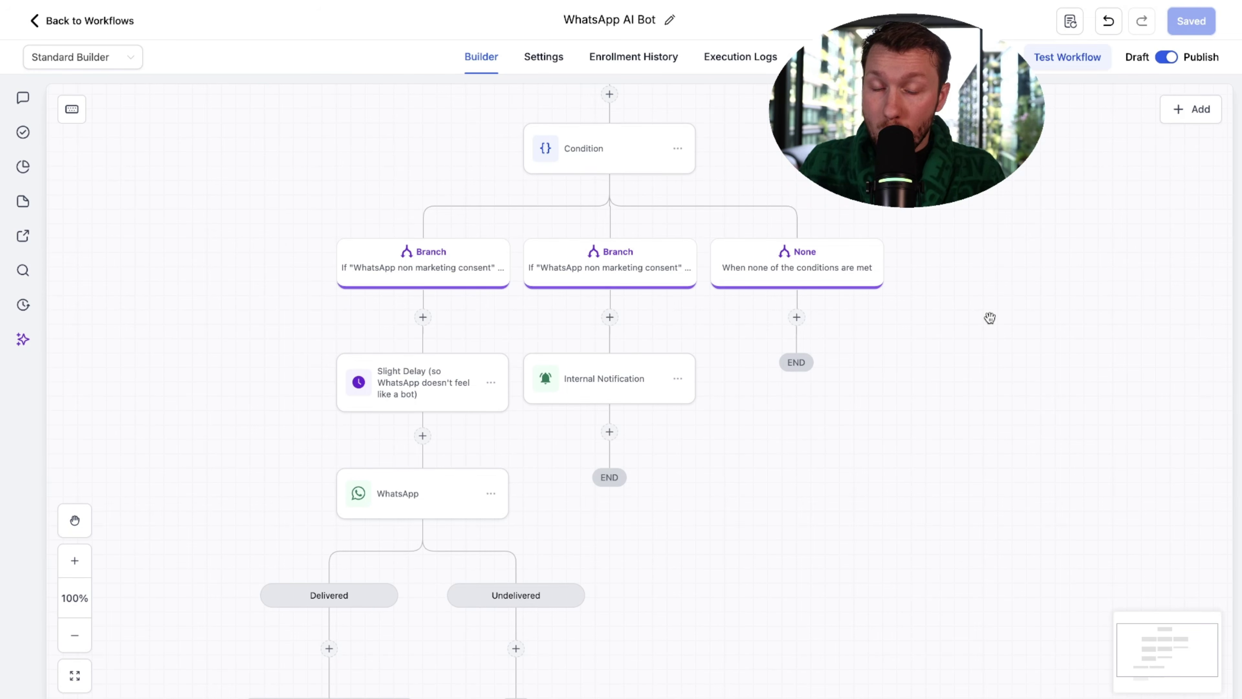
pyautogui.moveTo(973, 319); pyautogui.dragTo(966, 496)
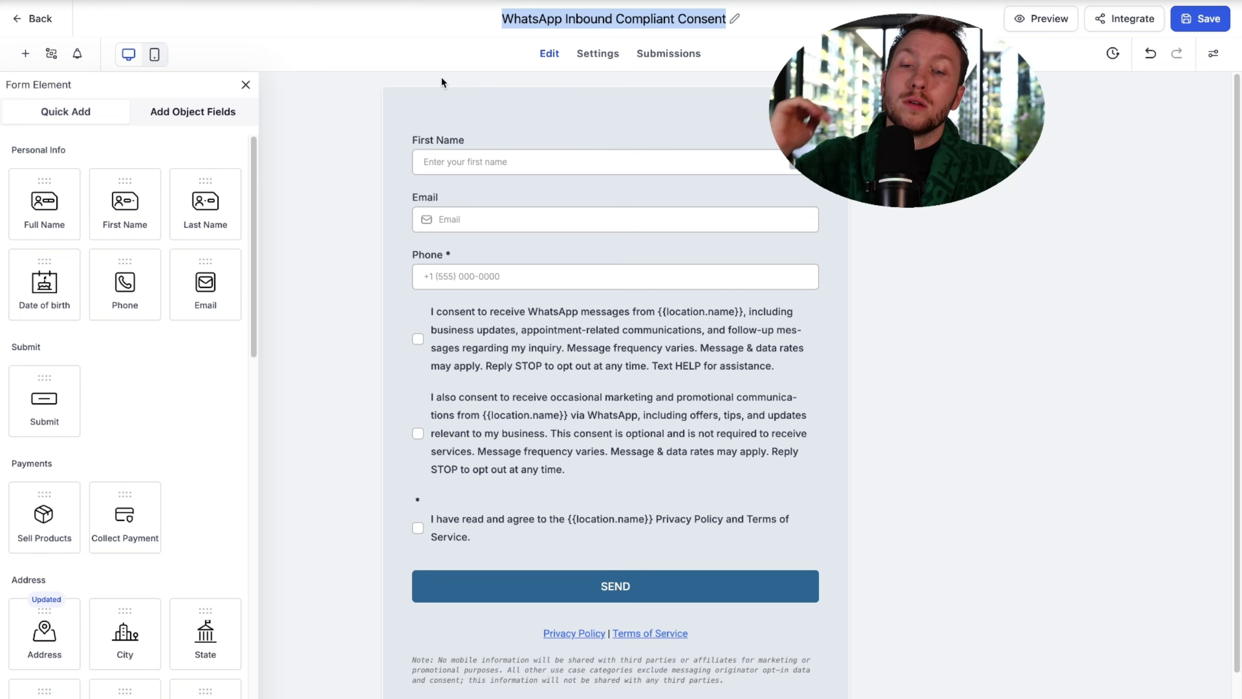
pyautogui.click(964, 463)
pyautogui.scroll(-2, 667, 541)
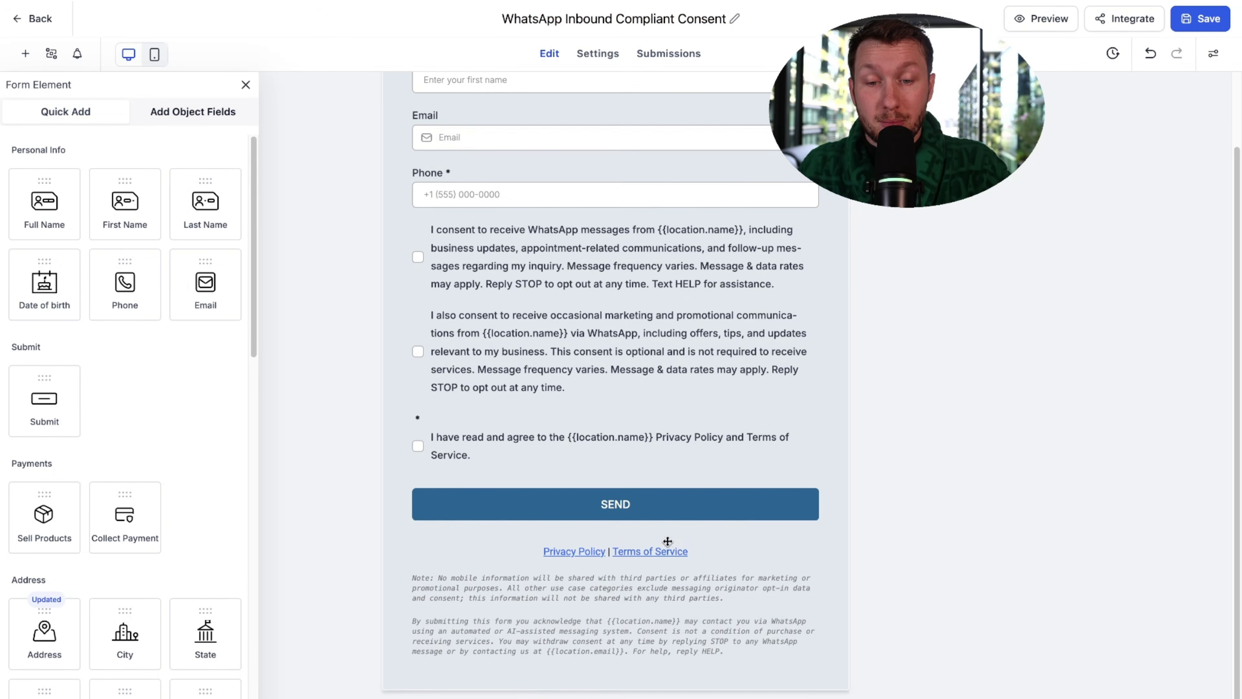
pyautogui.scroll(2, 940, 227)
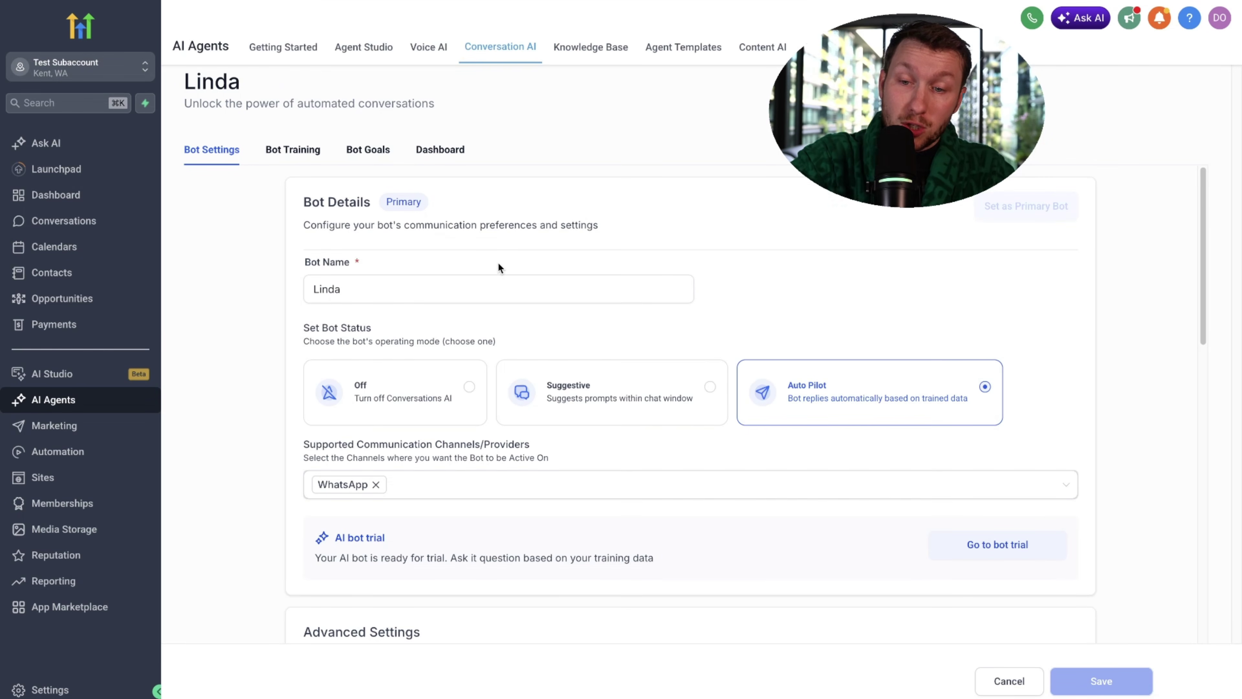
# Step: Check the bot's settings and trace the workflow from its form trigger through the condition branches to the WhatsApp message
pyautogui.scroll(-3, 499, 264)
pyautogui.scroll(3, 499, 258)
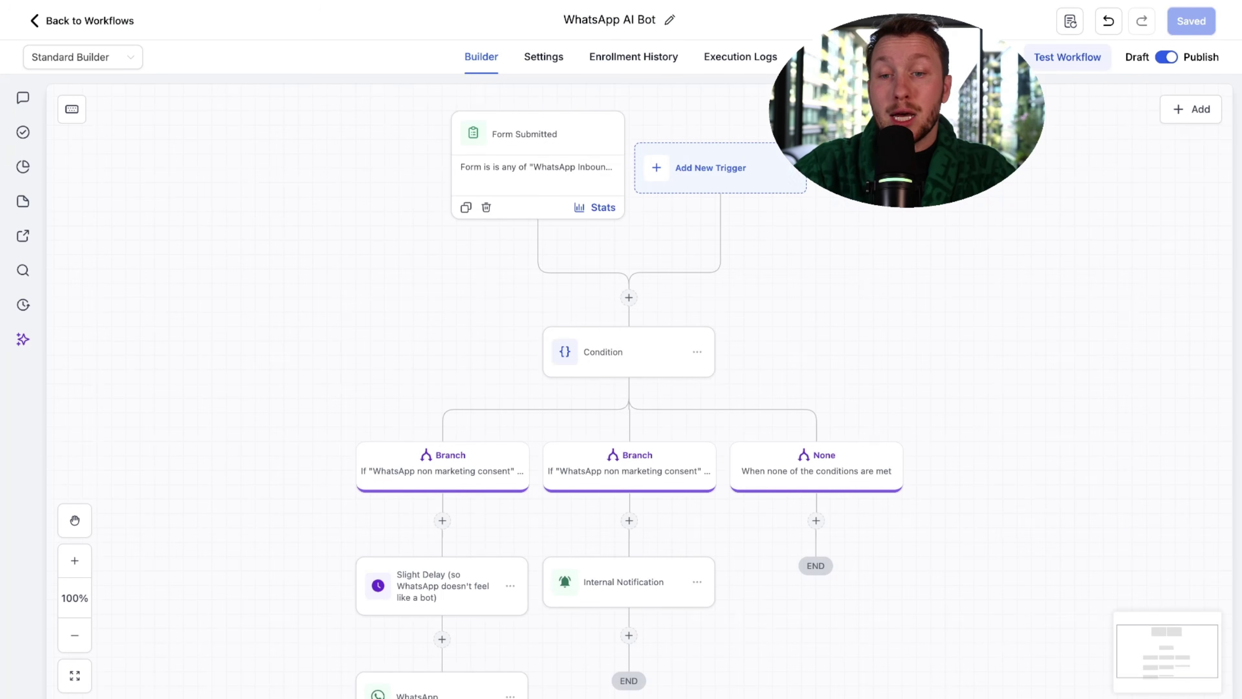
pyautogui.scroll(-1, 485, 299)
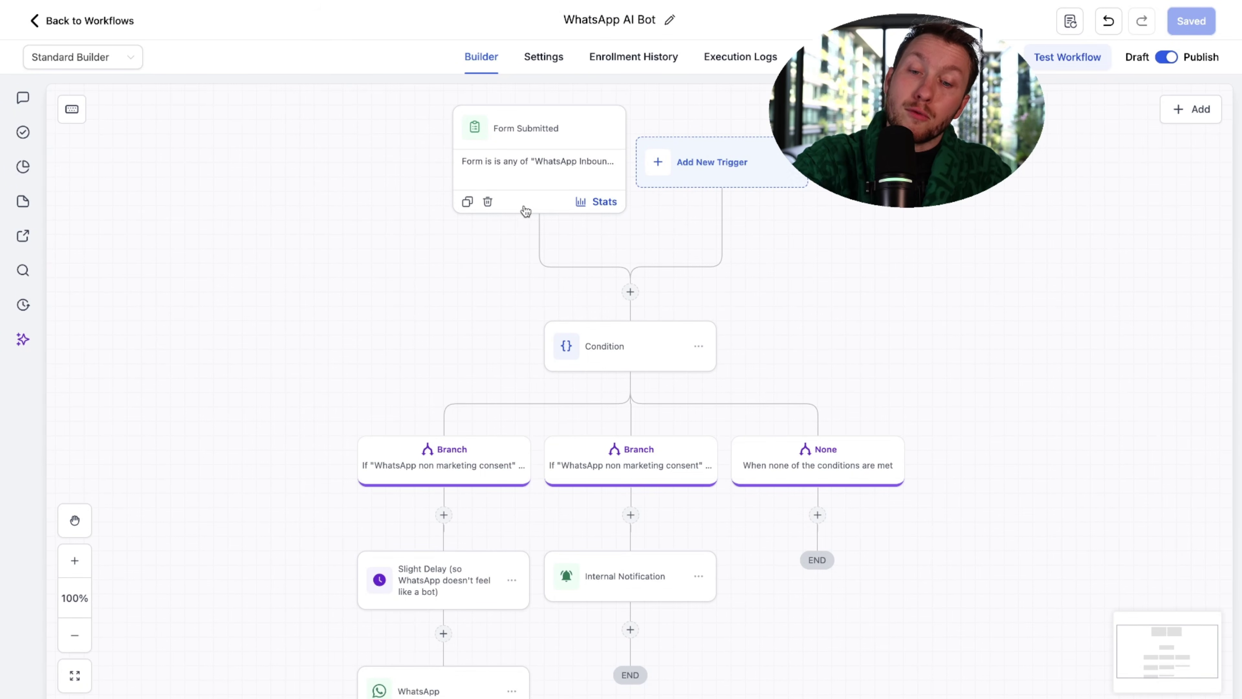
pyautogui.scroll(-3, 505, 193)
pyautogui.scroll(-3, 461, 352)
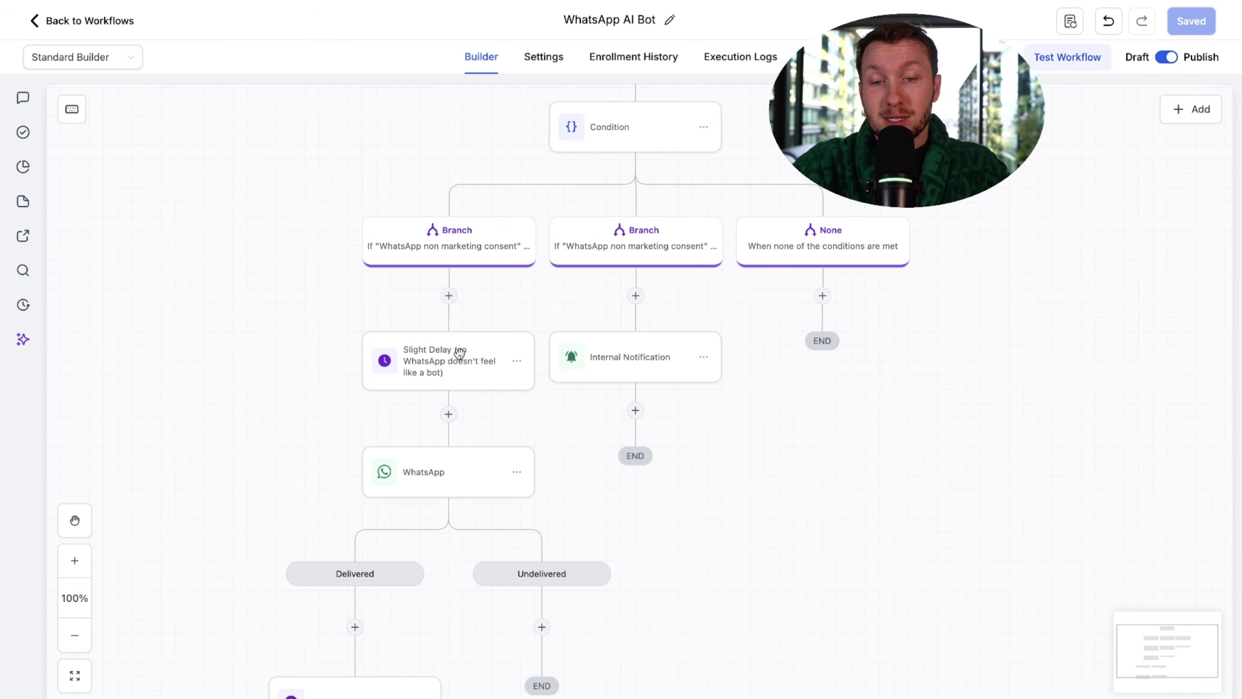
pyautogui.scroll(2, 854, 307)
pyautogui.scroll(3, 829, 250)
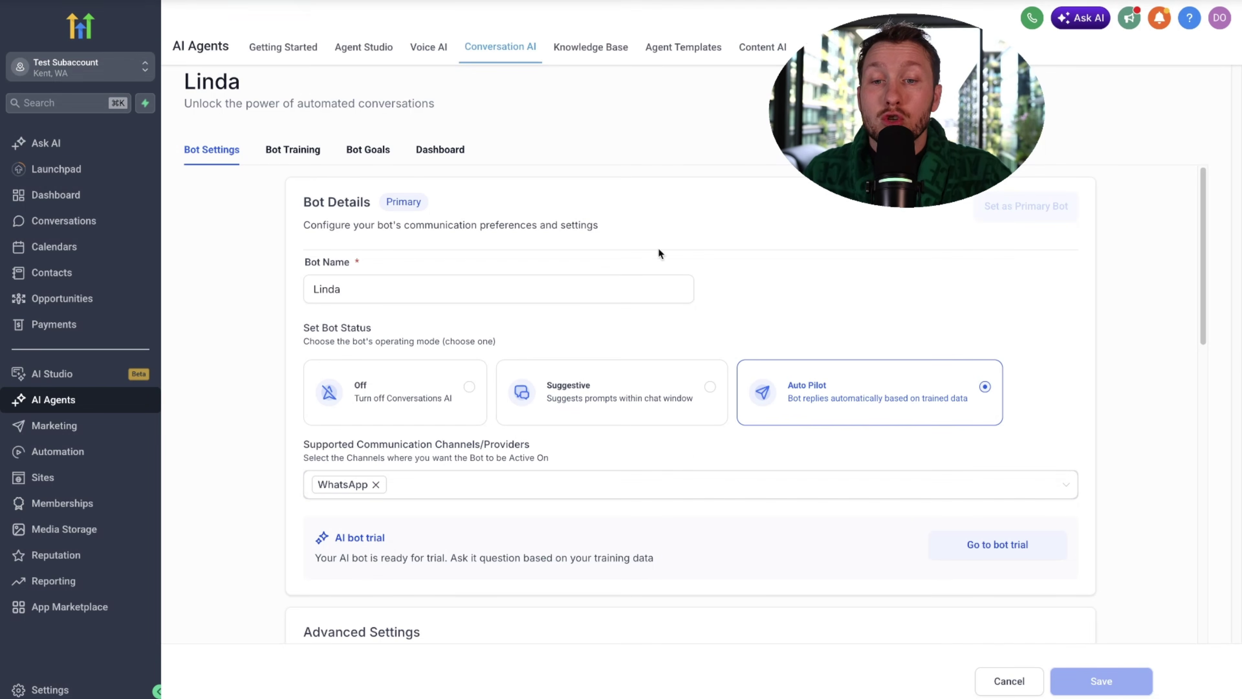
# Step: Review the bot's name and supported communication channels, and open its training section
pyautogui.click(584, 290)
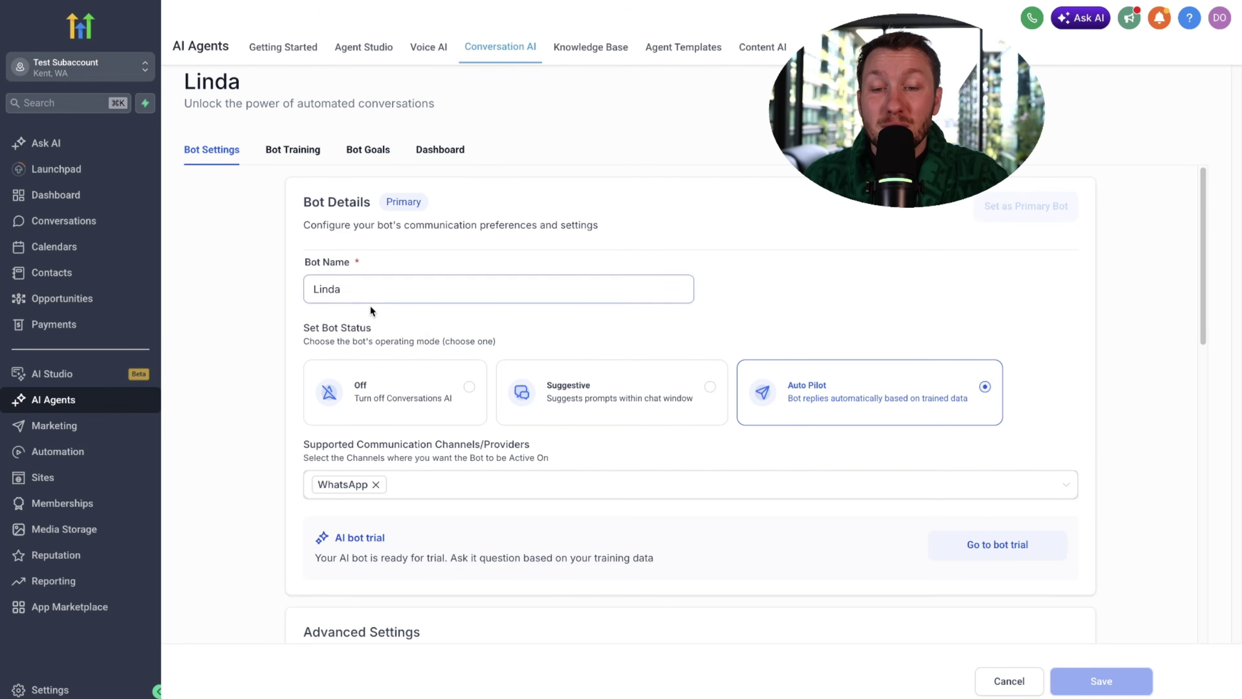
pyautogui.scroll(-2, 499, 394)
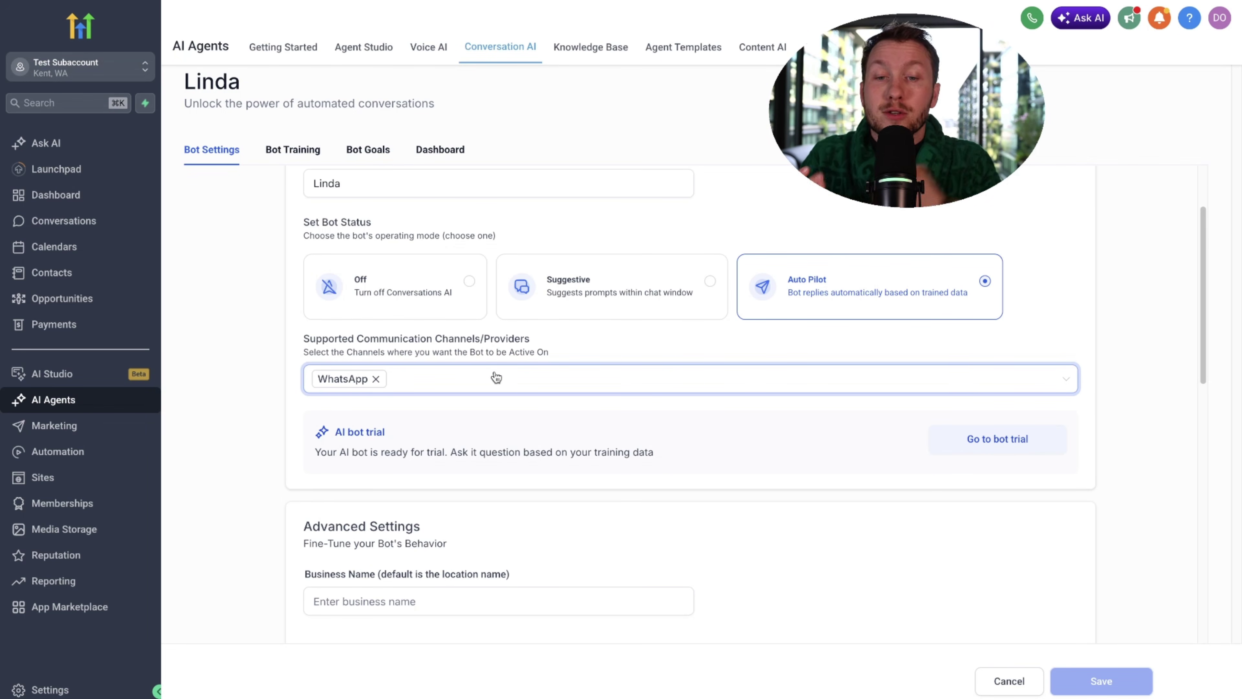
pyautogui.click(300, 150)
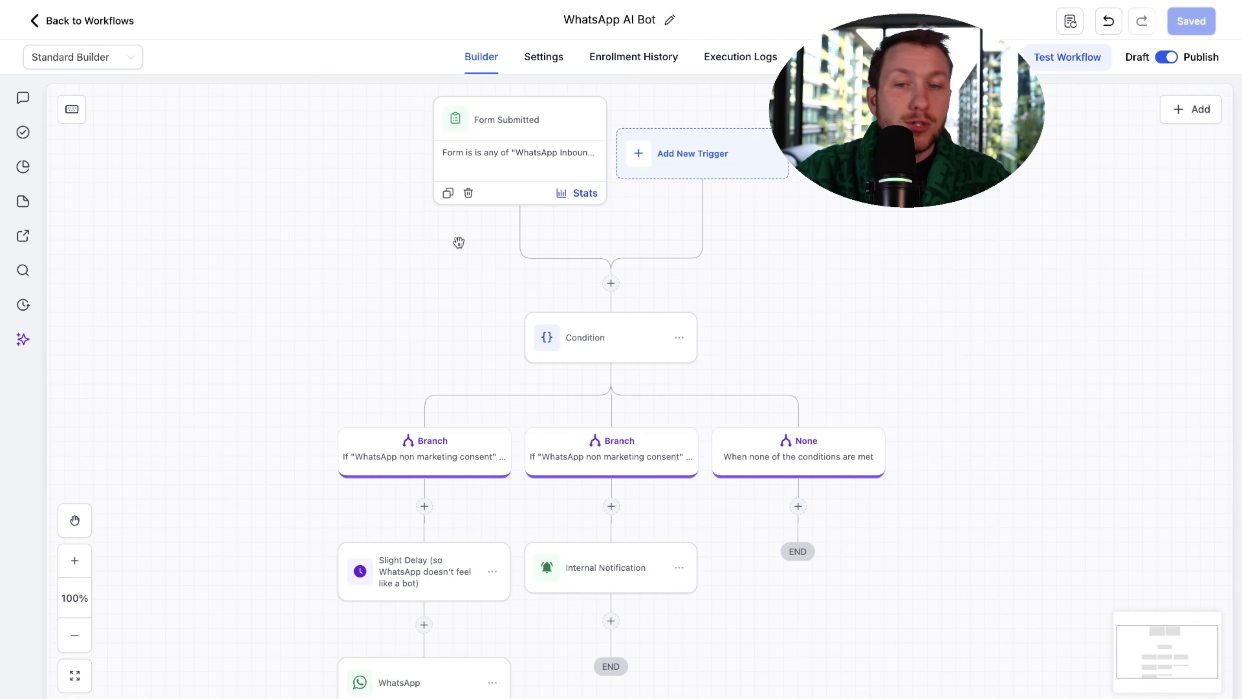
# Step: Highlight WhatsApp's monthly active user figure in the Google results for "how many people use whatsapp"
pyautogui.moveTo(458, 242); pyautogui.dragTo(460, 272)
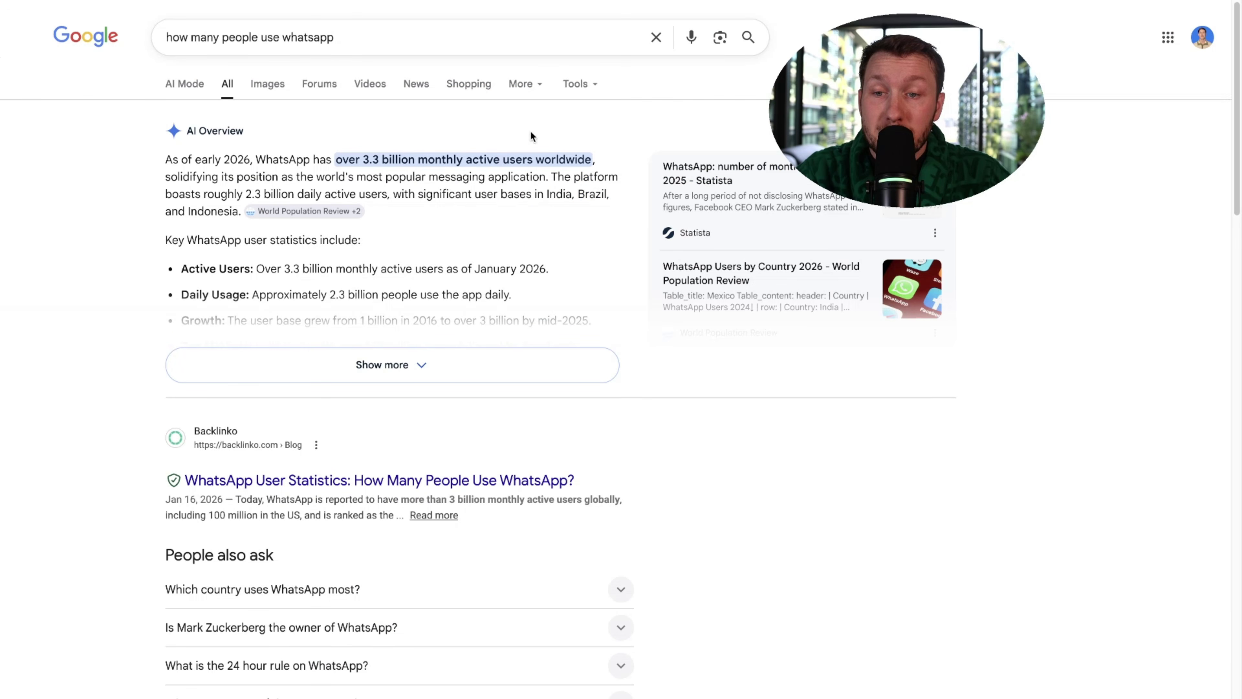
pyautogui.moveTo(335, 159); pyautogui.dragTo(565, 160)
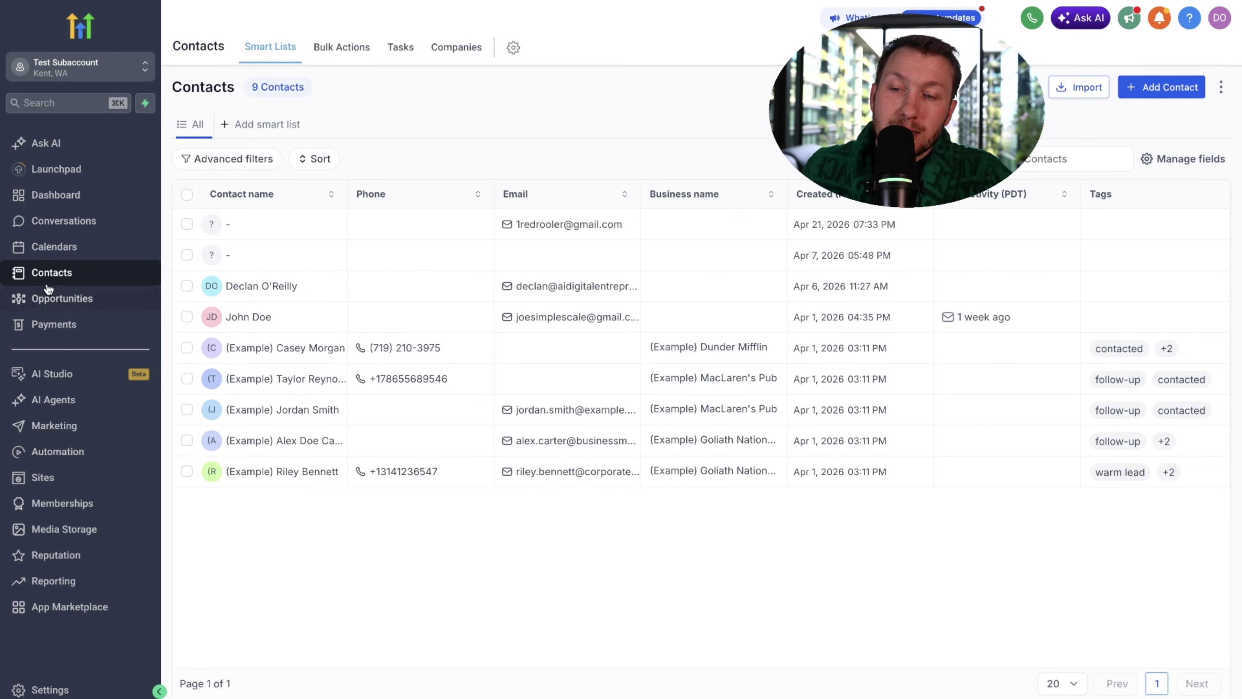
# Step: Select all contacts, view the bulk WhatsApp message options, and close them without sending
pyautogui.click(186, 193)
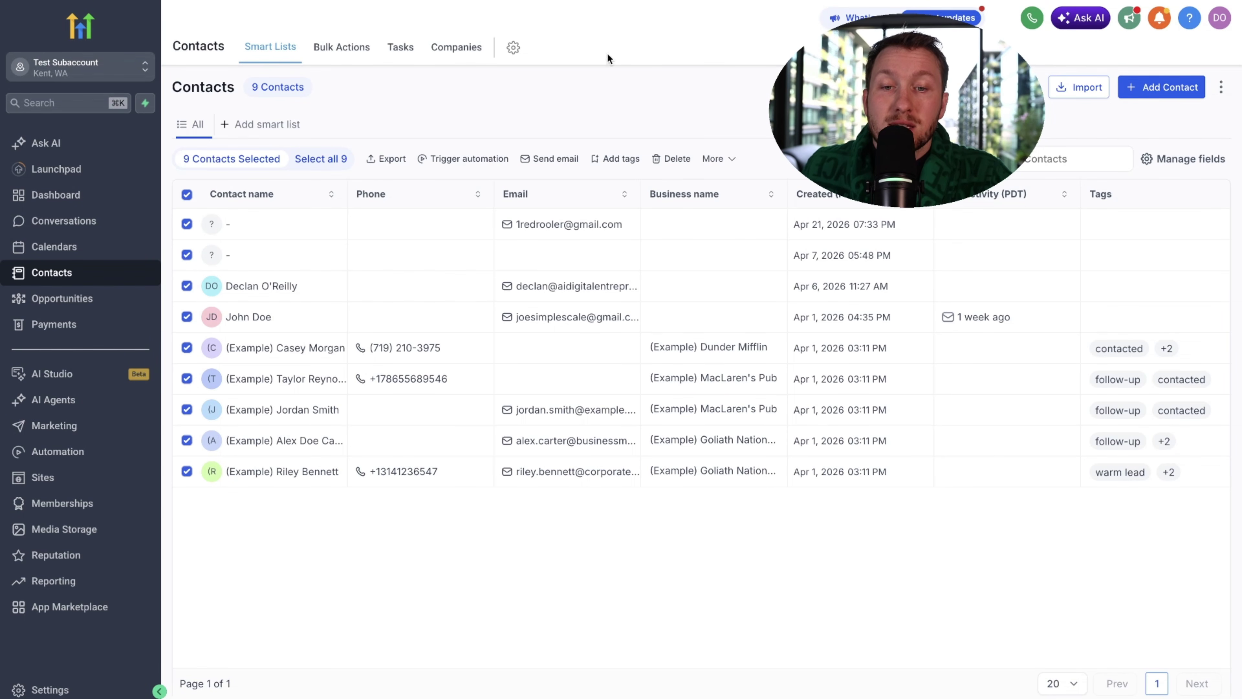
pyautogui.click(717, 158)
pyautogui.click(733, 240)
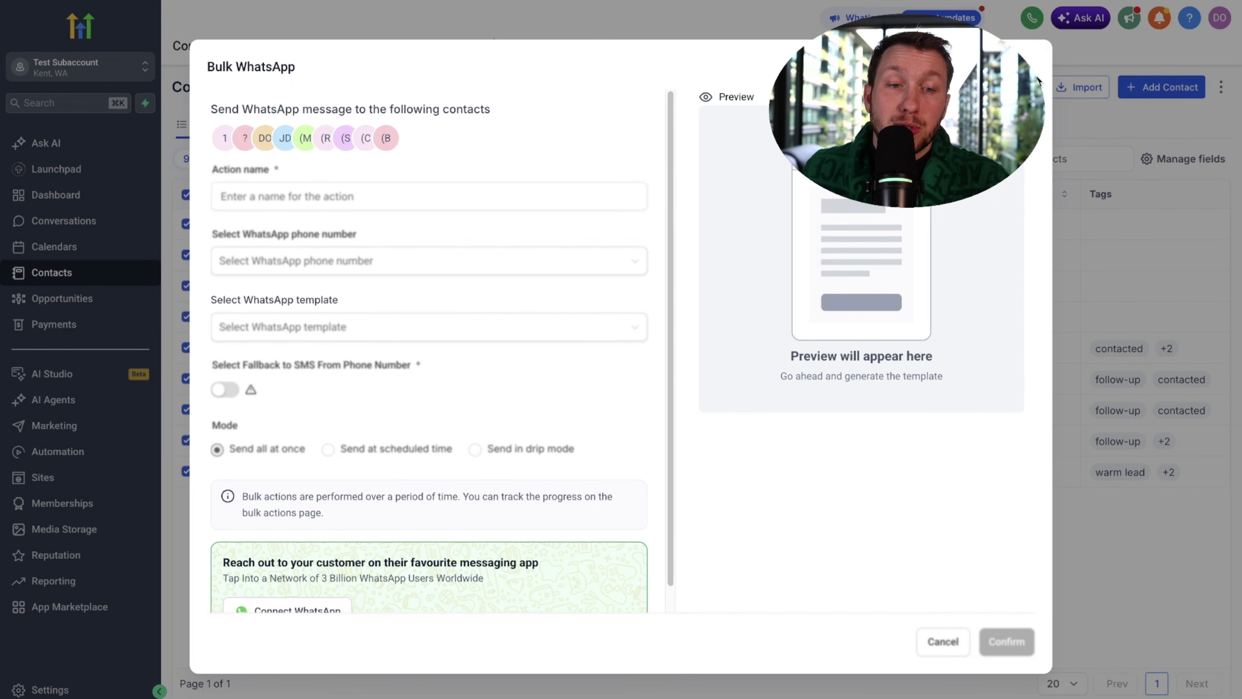
pyautogui.press('Escape')
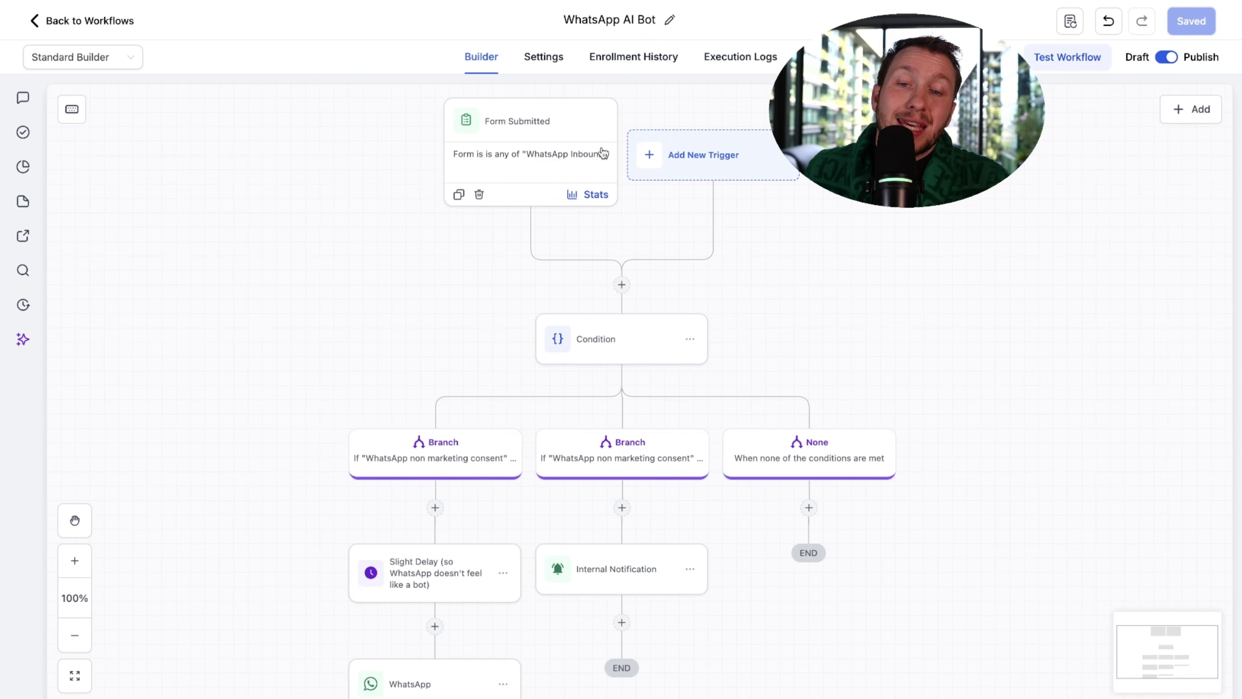
# Step: Look through the whole workflow again and revisit the bot's settings
pyautogui.moveTo(407, 309); pyautogui.dragTo(398, 95)
pyautogui.moveTo(588, 516); pyautogui.dragTo(580, 203)
pyautogui.moveTo(458, 88); pyautogui.dragTo(554, 482)
pyautogui.moveTo(297, 165); pyautogui.dragTo(249, 287)
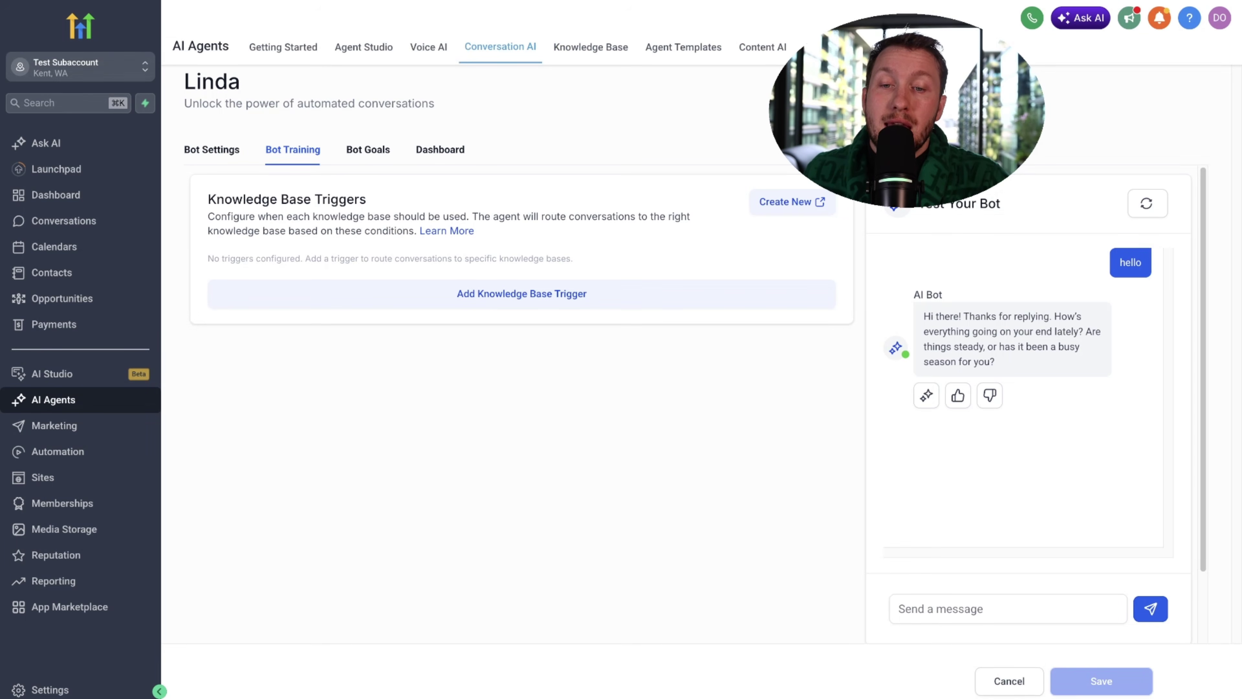
pyautogui.click(208, 150)
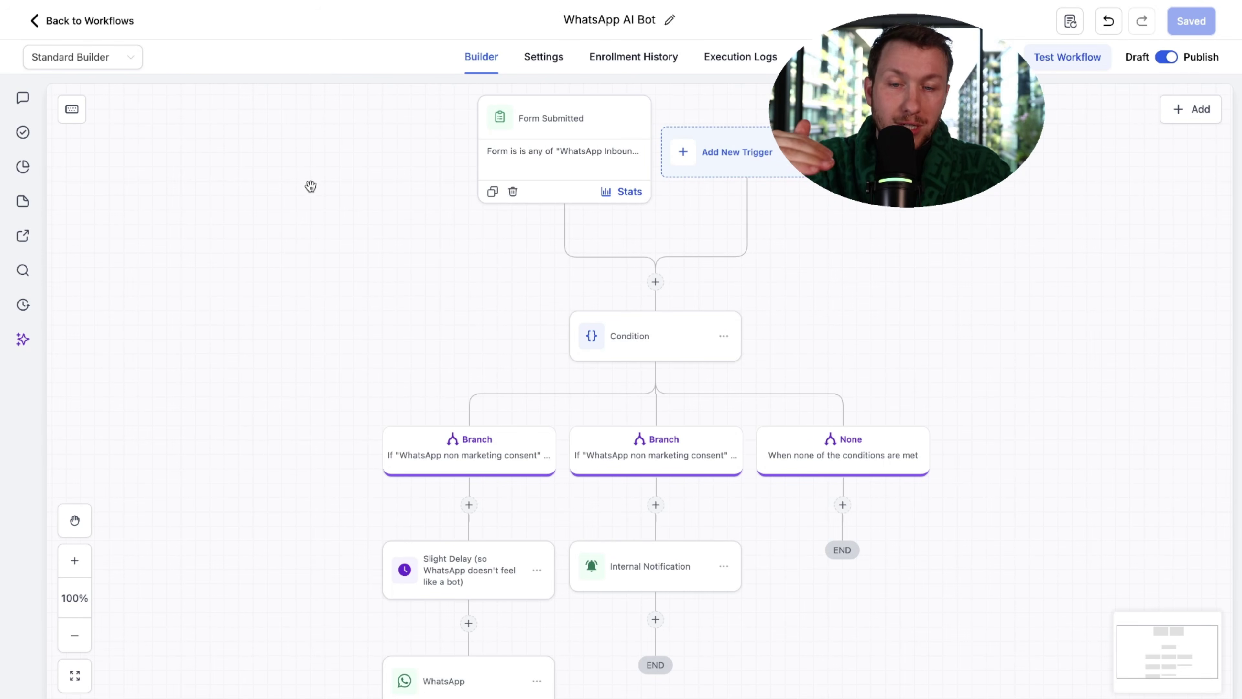
pyautogui.moveTo(333, 205); pyautogui.dragTo(317, 222)
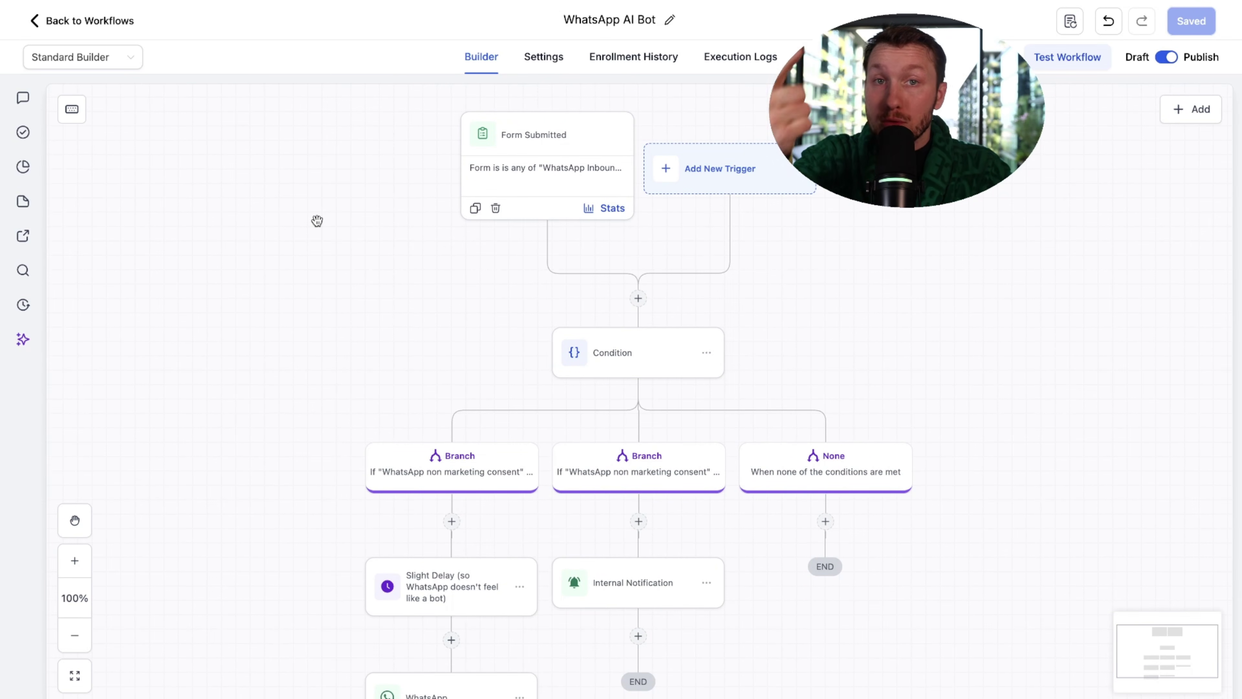